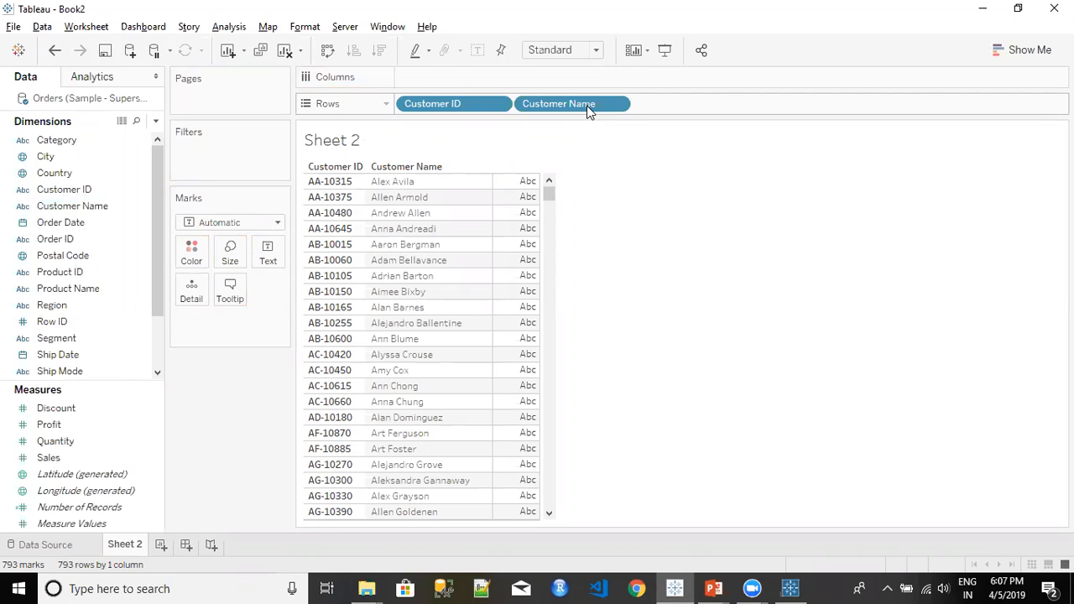
Create a new calculated field named First Business Day.
{"action": "left_click", "coordinate": [155, 121]}
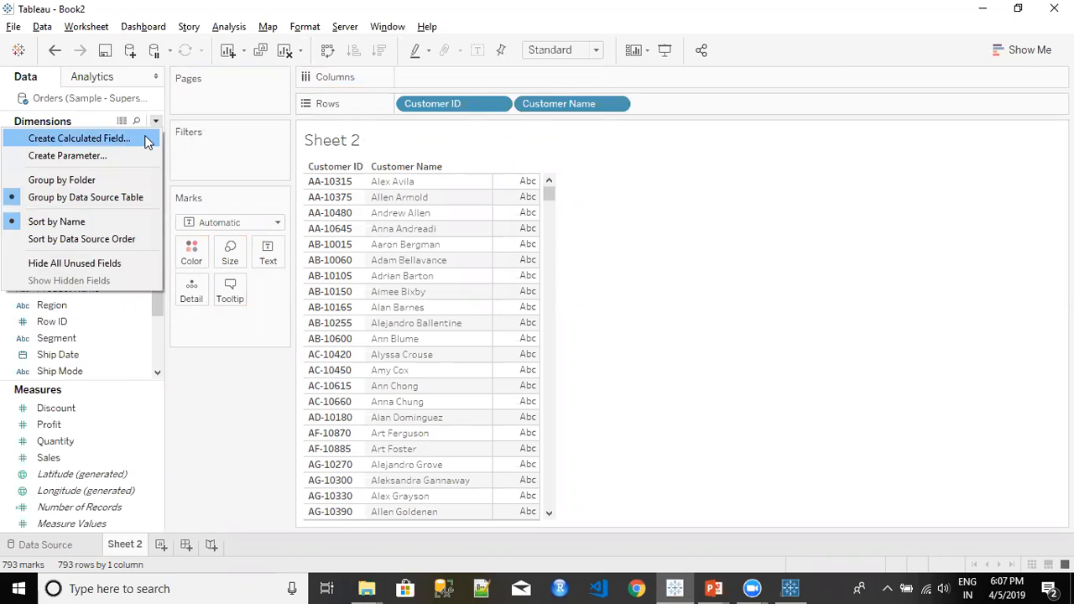
{"action": "left_click", "coordinate": [145, 139]}
{"action": "key", "text": "BackSpace"}
{"action": "type", "text": "First "}
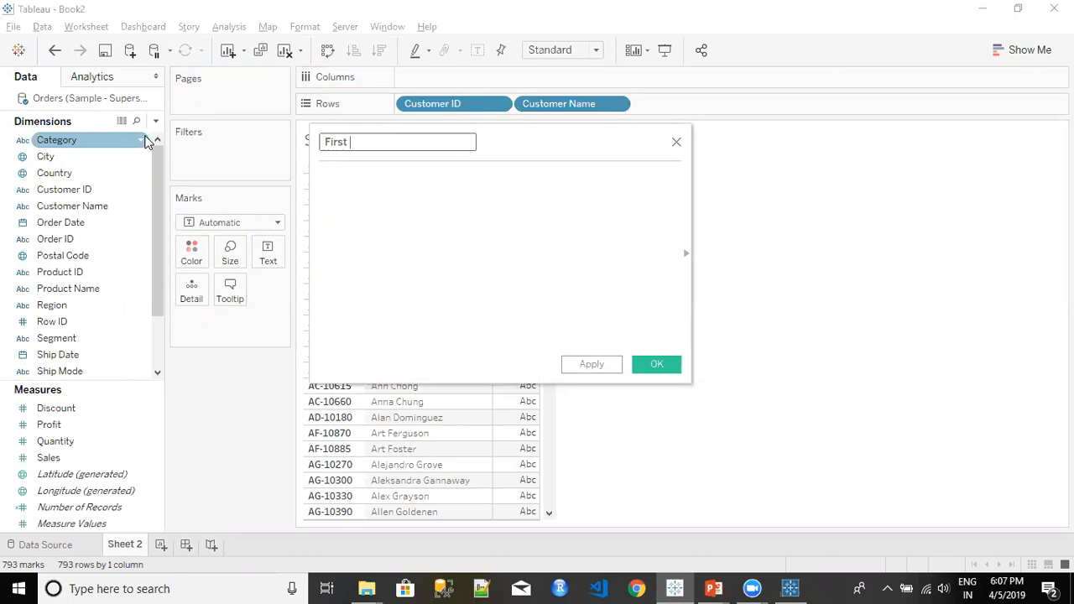
{"action": "type", "text": "Business DAy"}
{"action": "key", "text": "BackSpace"}
{"action": "key", "text": "BackSpace"}
{"action": "type", "text": "ay"}
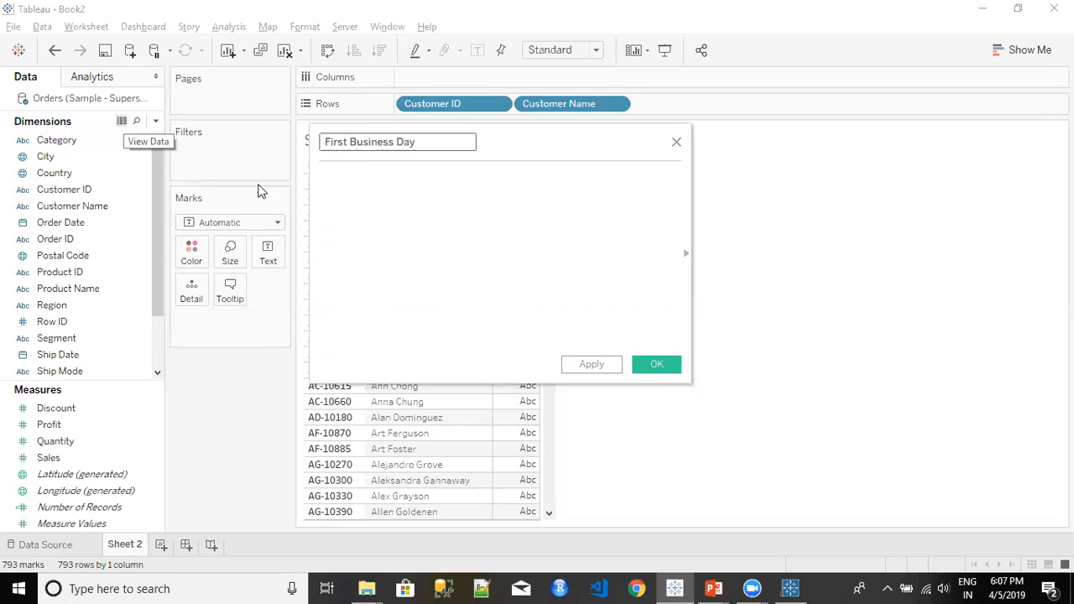
Define the field's formula as { FIXED [Customer ID] : MIN([Order Date])} and save the calculation.
{"action": "left_click", "coordinate": [348, 263]}
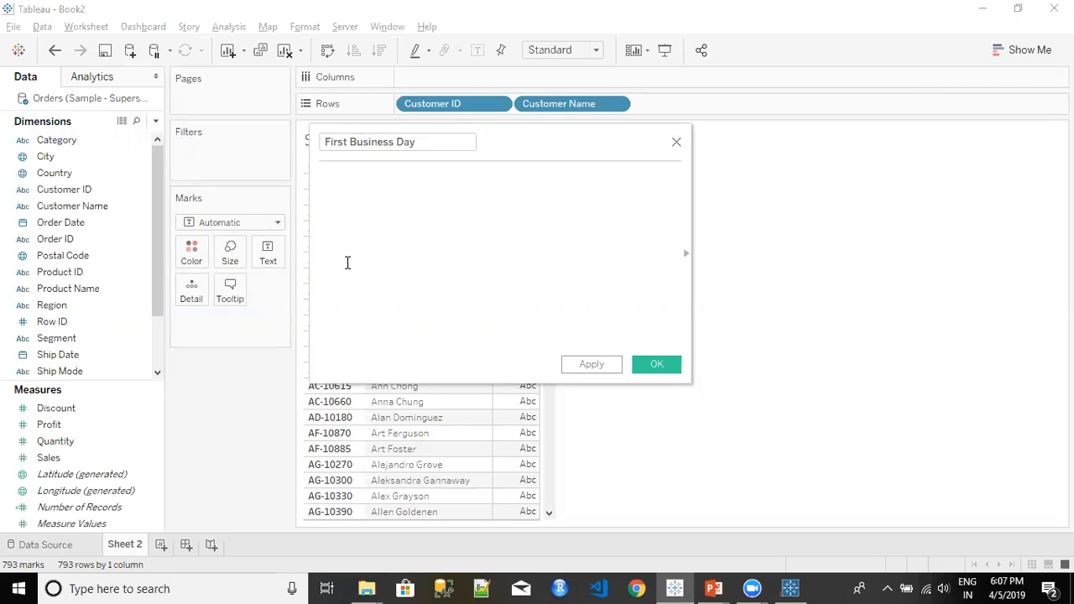
{"action": "type", "text": "Fi"}
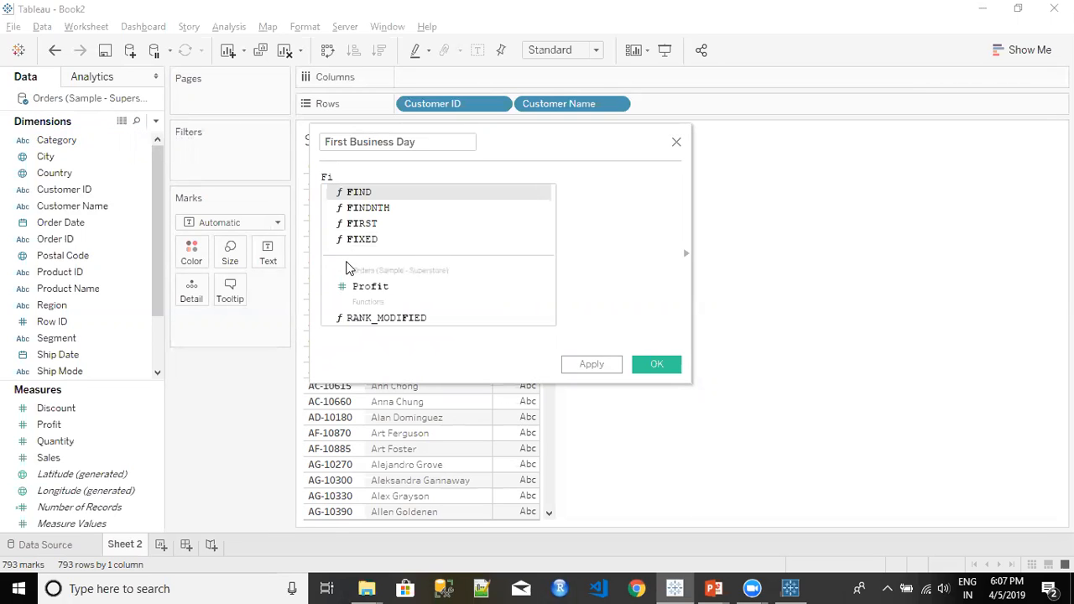
{"action": "double_click", "coordinate": [392, 239]}
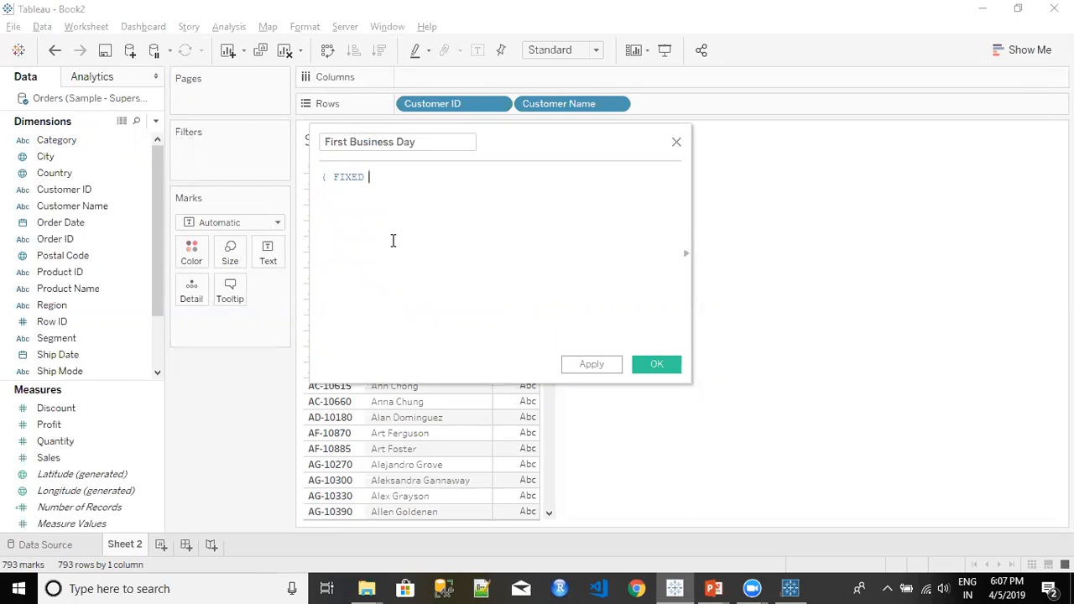
{"action": "type", "text": "Cus"}
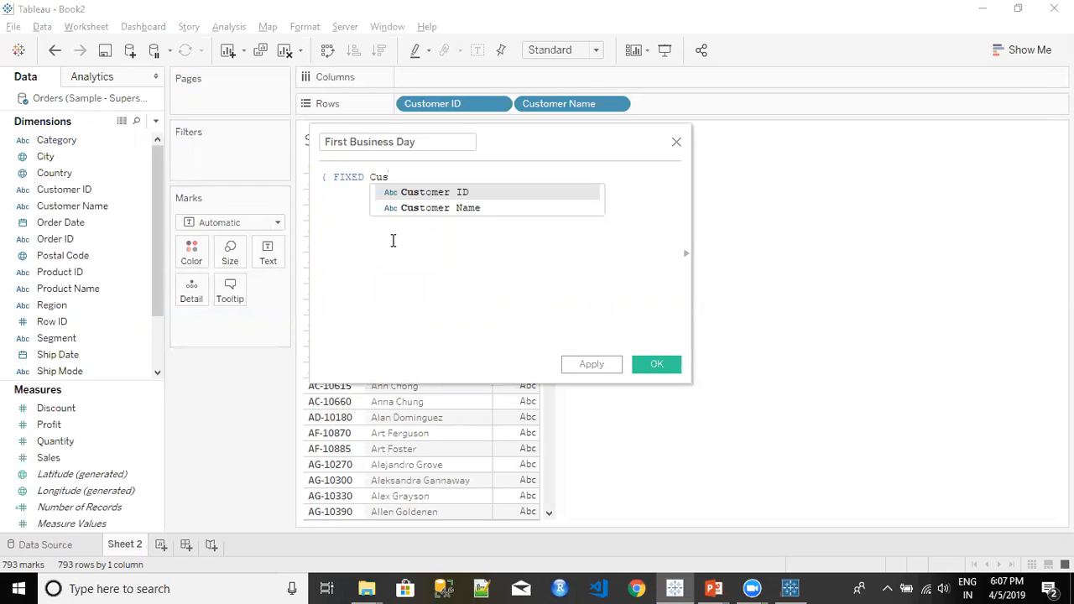
{"action": "key", "text": "Return"}
{"action": "type", "text": ":"}
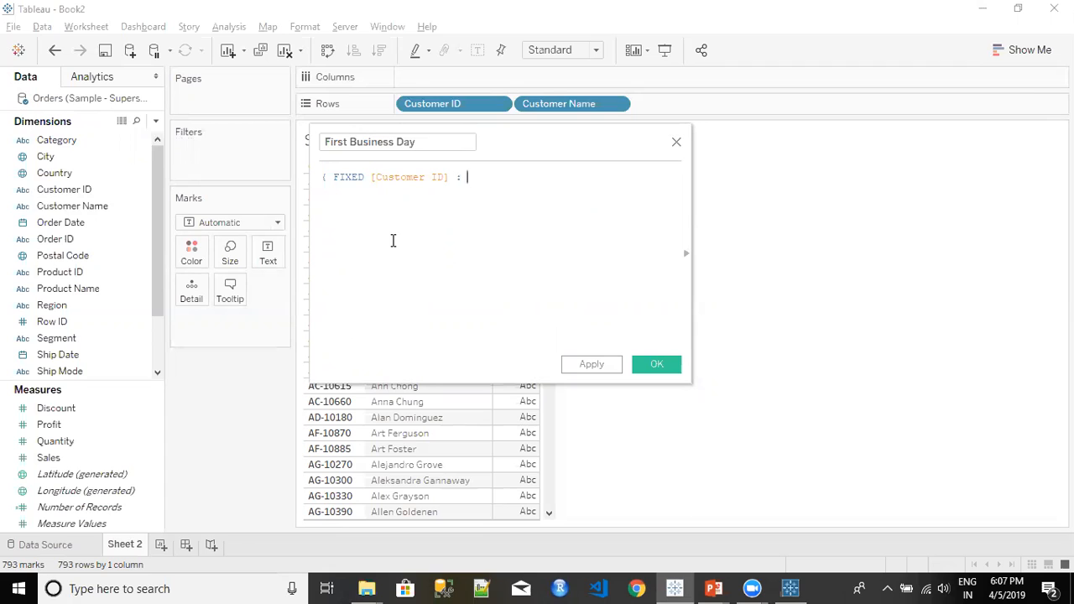
{"action": "type", "text": " Min"}
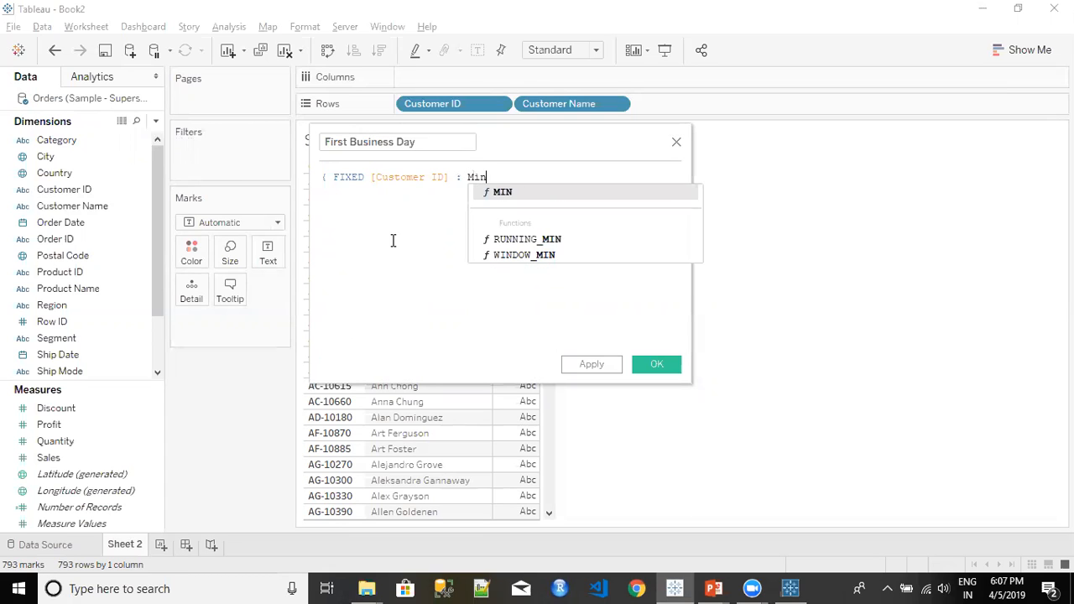
{"action": "key", "text": "Return"}
{"action": "type", "text": "Order"}
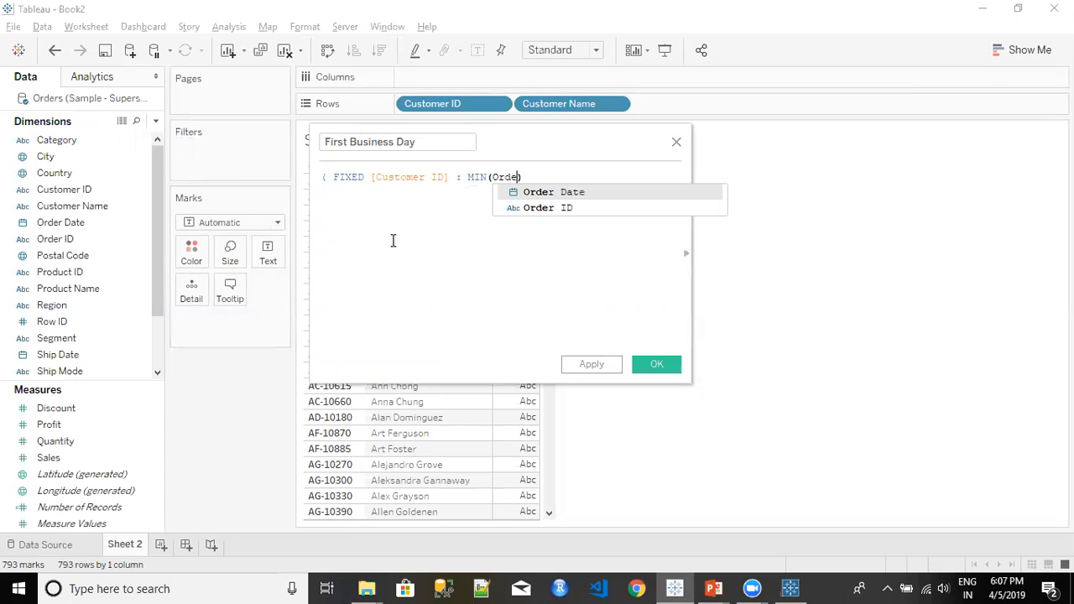
{"action": "key", "text": "Return"}
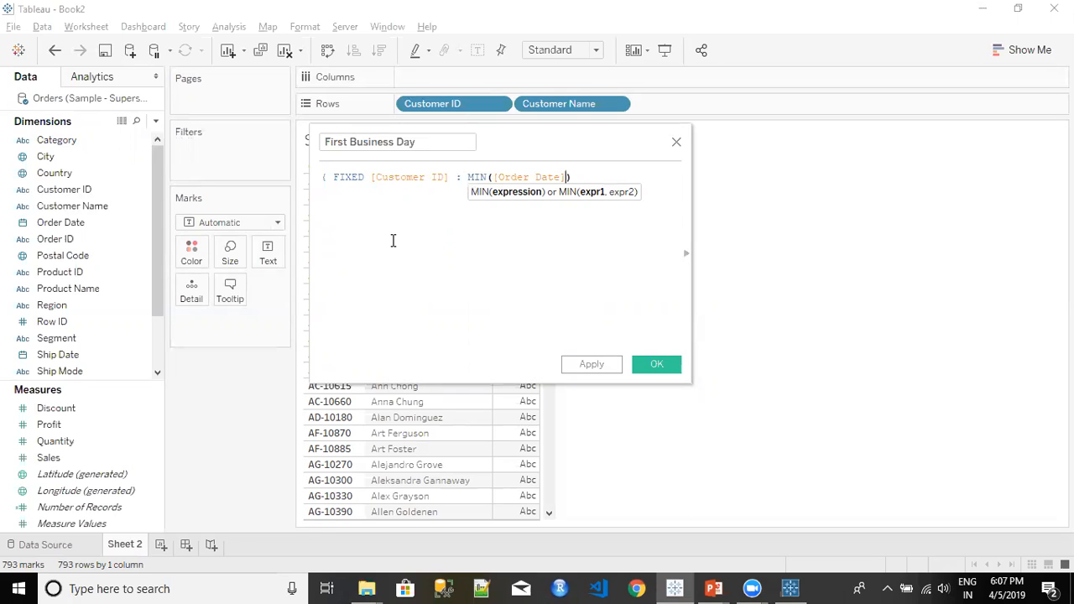
{"action": "key", "text": "Right"}
{"action": "type", "text": "}"}
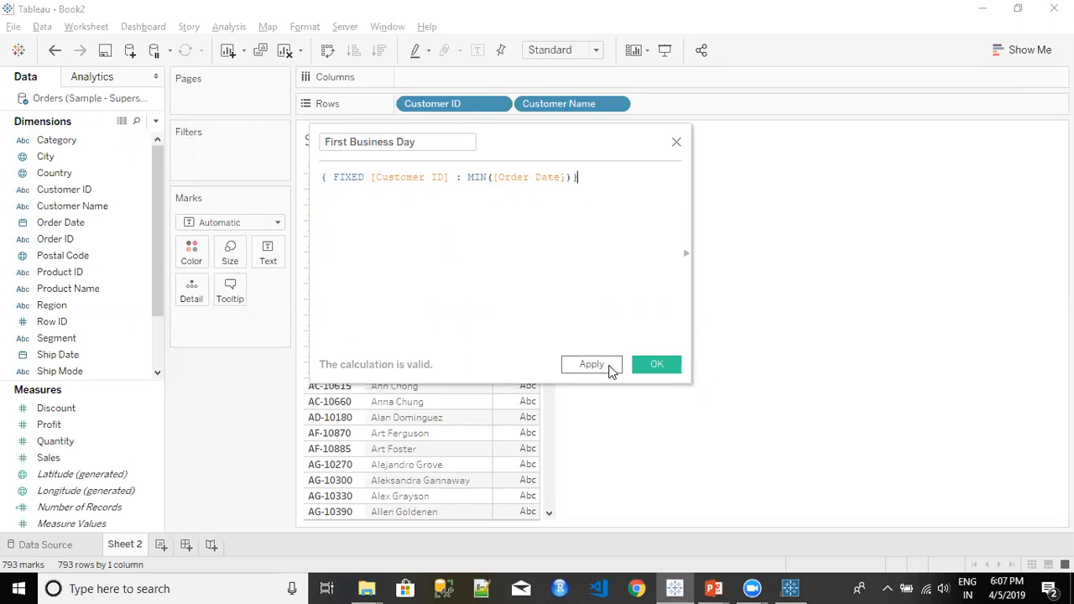
{"action": "left_click", "coordinate": [650, 367]}
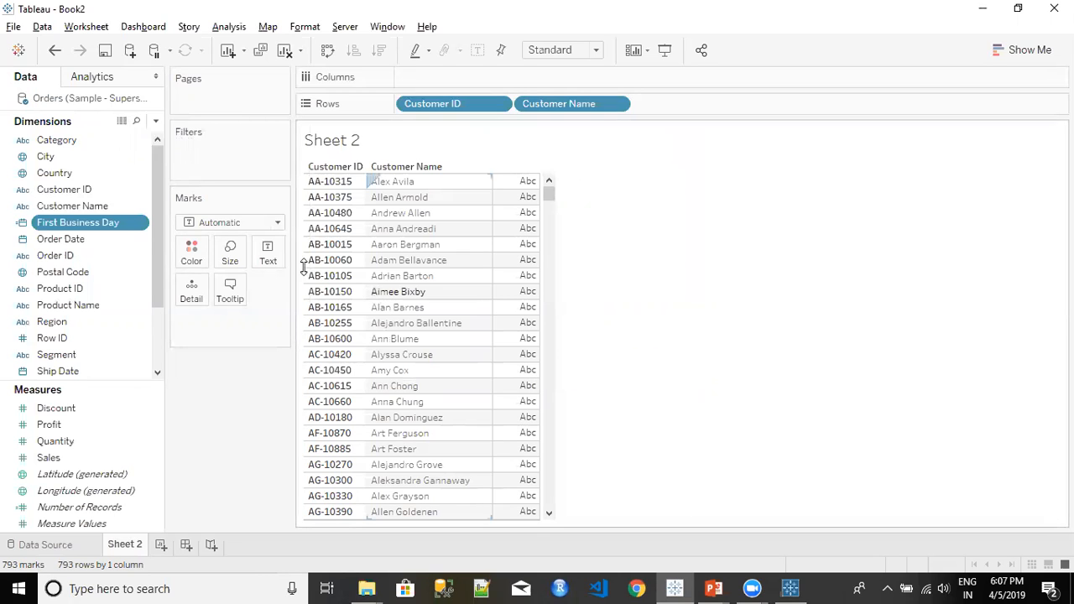
Add First Business Day to the rows after Customer Name, shown as a discrete full-date Day value.
{"action": "left_click_drag", "start_coordinate": [106, 229], "coordinate": [720, 106]}
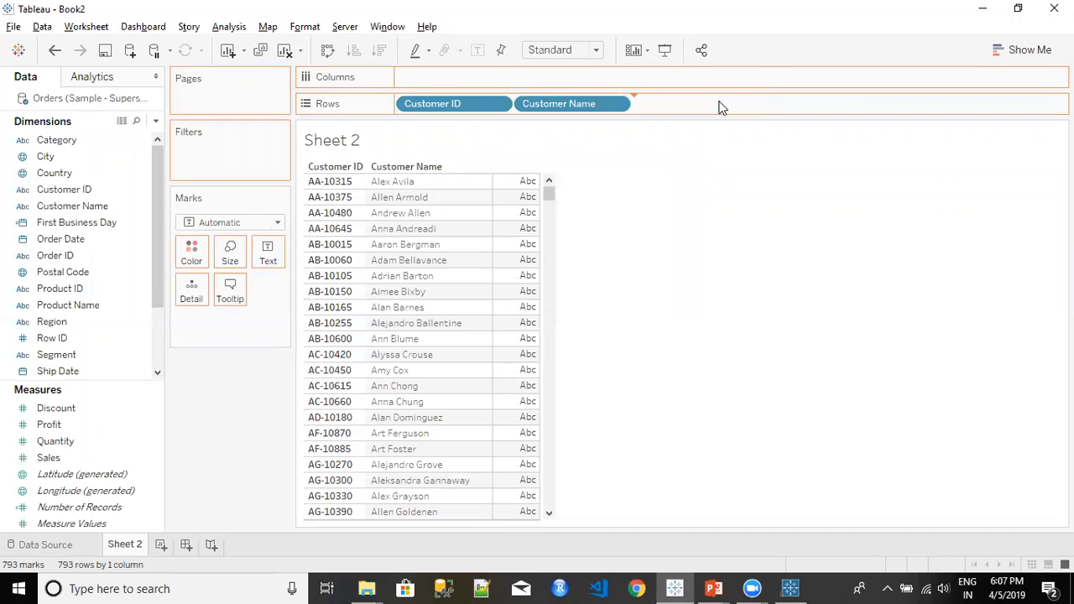
{"action": "left_click", "coordinate": [734, 105]}
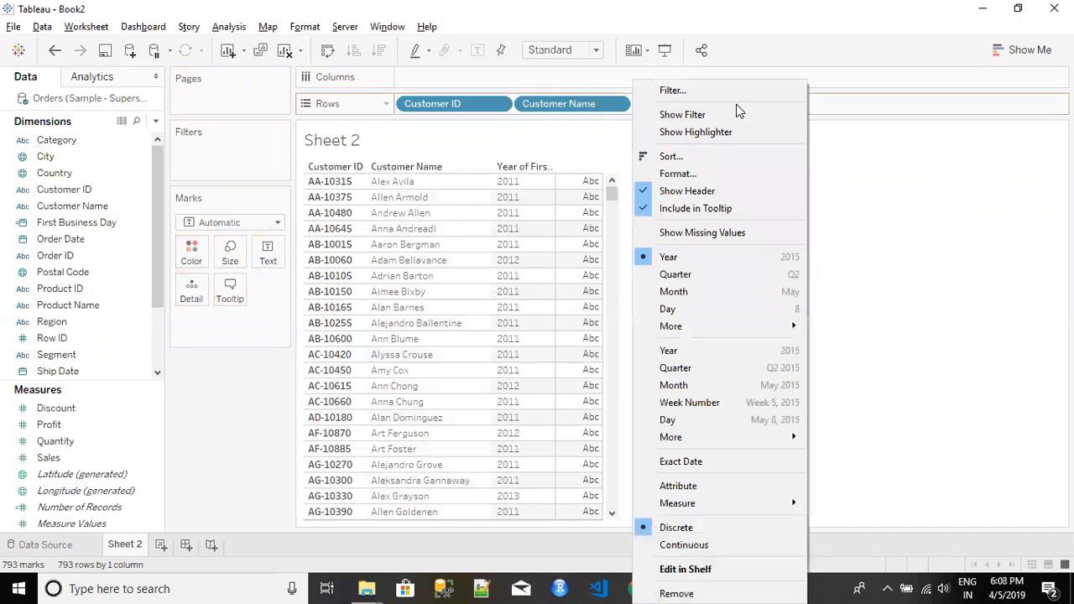
{"action": "left_click", "coordinate": [749, 424]}
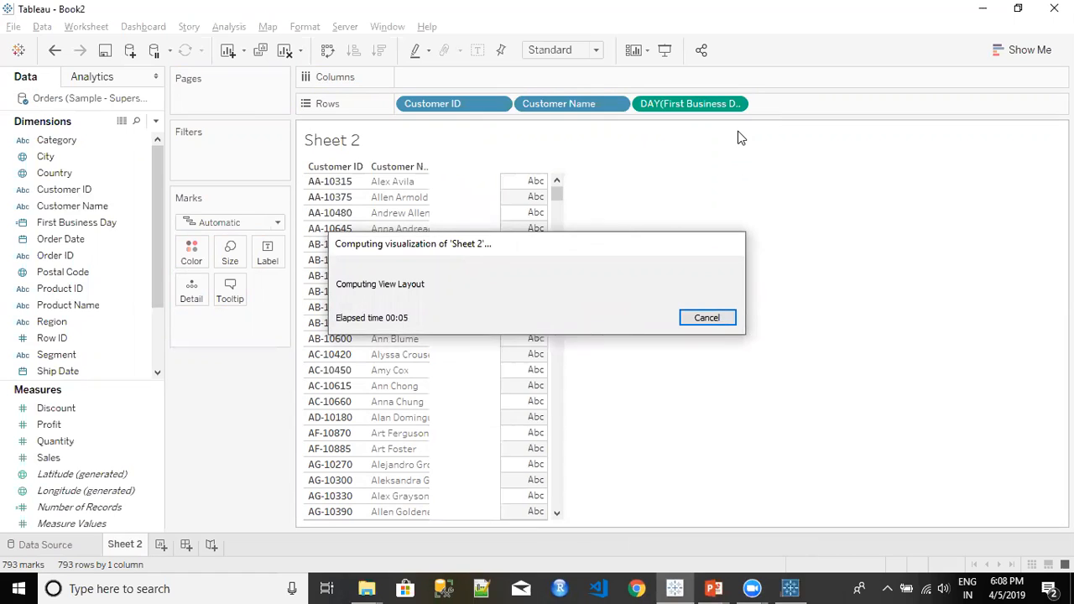
{"action": "left_click", "coordinate": [735, 106]}
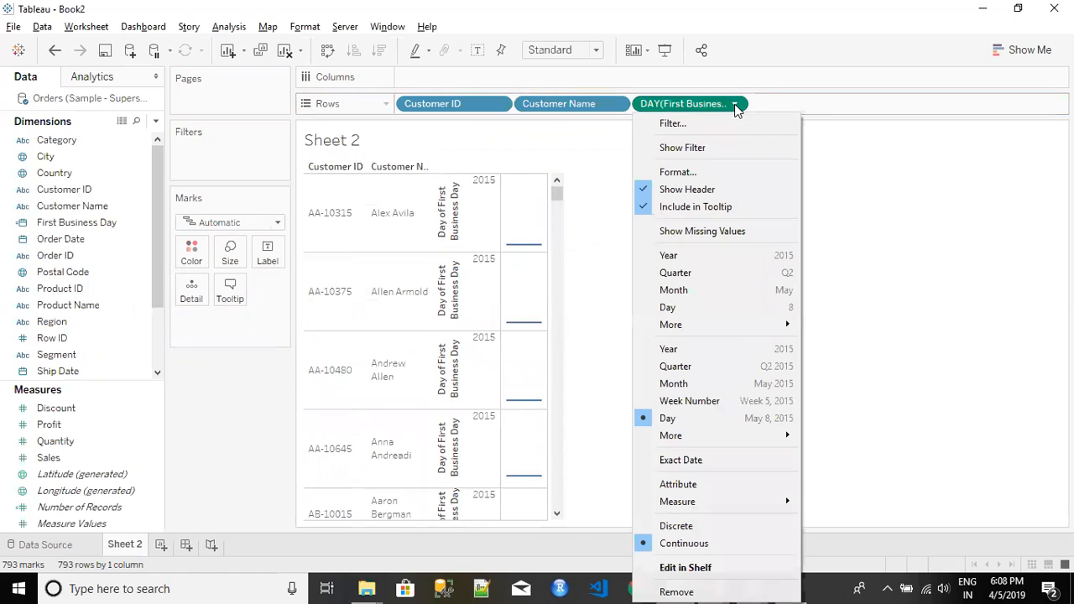
{"action": "left_click", "coordinate": [722, 525]}
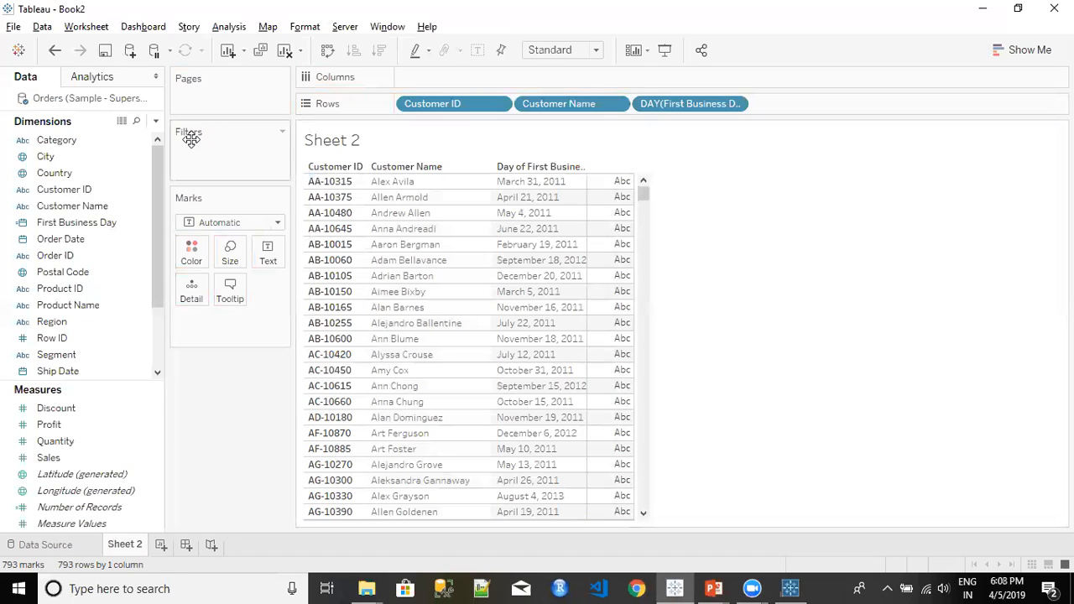
Create another calculated field named Repeated Business Day.
{"action": "left_click", "coordinate": [156, 122]}
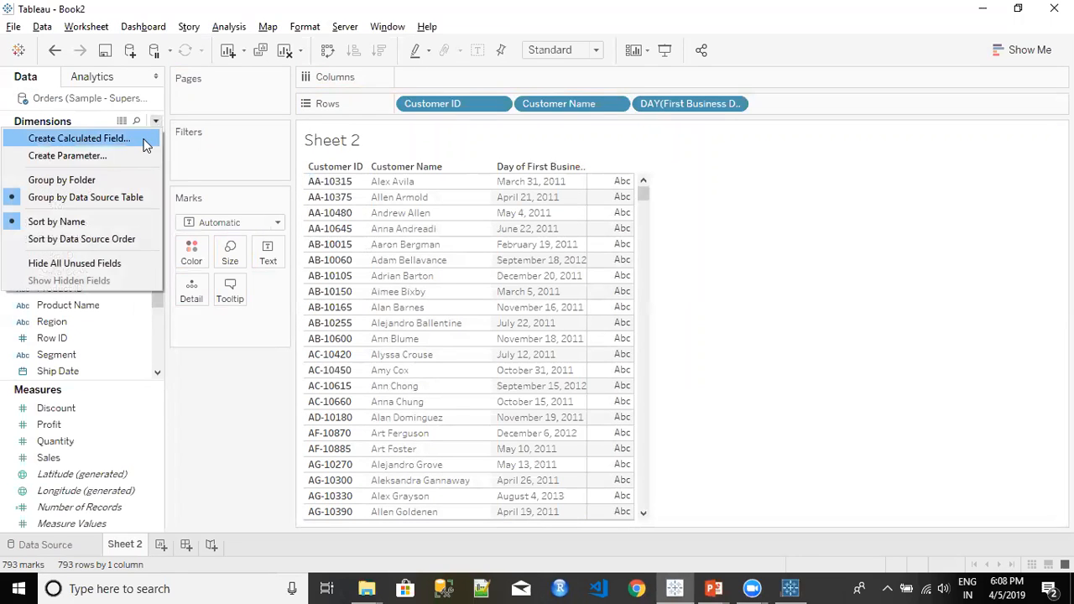
{"action": "left_click", "coordinate": [144, 141]}
{"action": "key", "text": "BackSpace"}
{"action": "type", "text": "Repeat"}
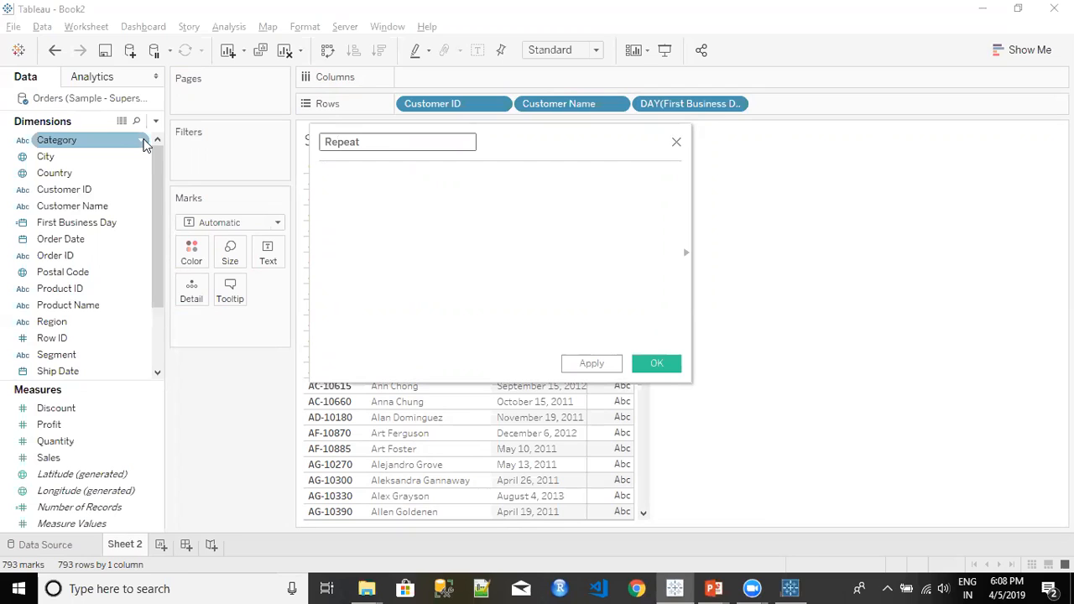
{"action": "type", "text": "ed Business Day"}
Start the Repeated Business Day formula with an IIF function testing [Order Date] > [First Business Day].
{"action": "left_click", "coordinate": [341, 211]}
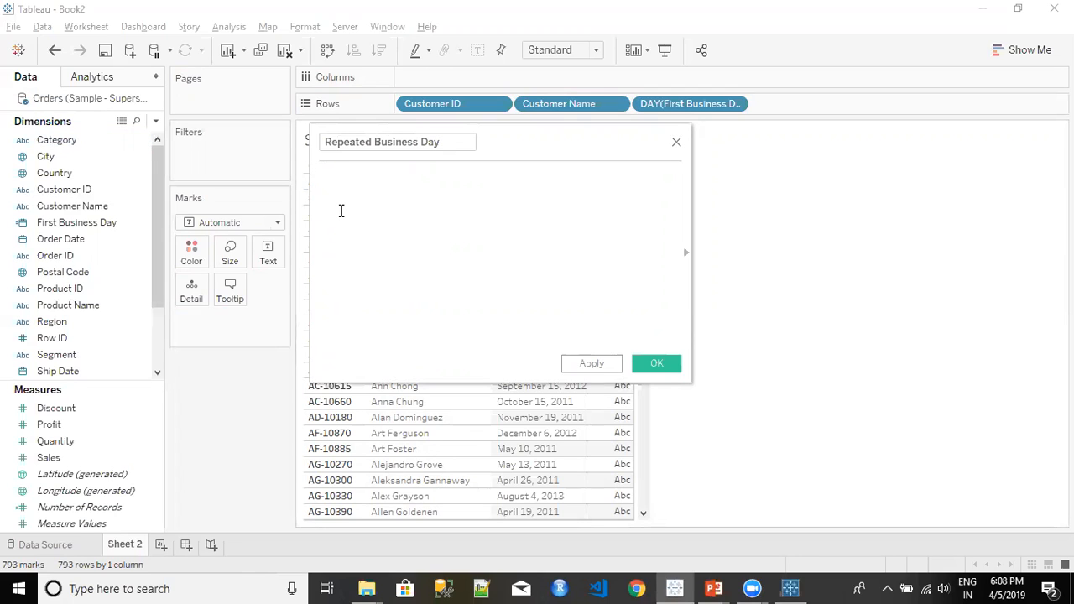
{"action": "type", "text": "I"}
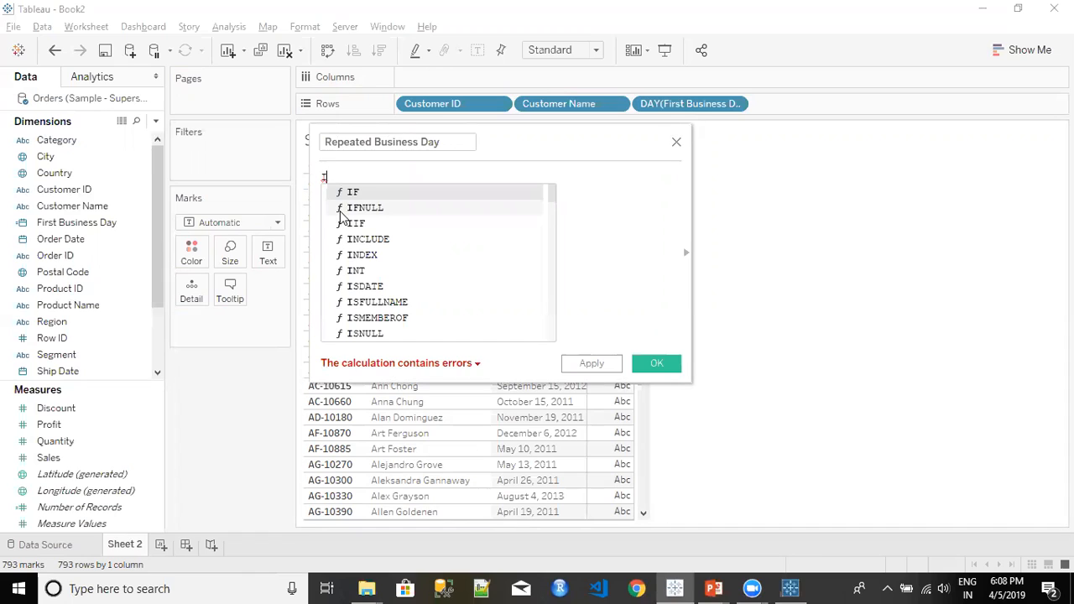
{"action": "double_click", "coordinate": [352, 223]}
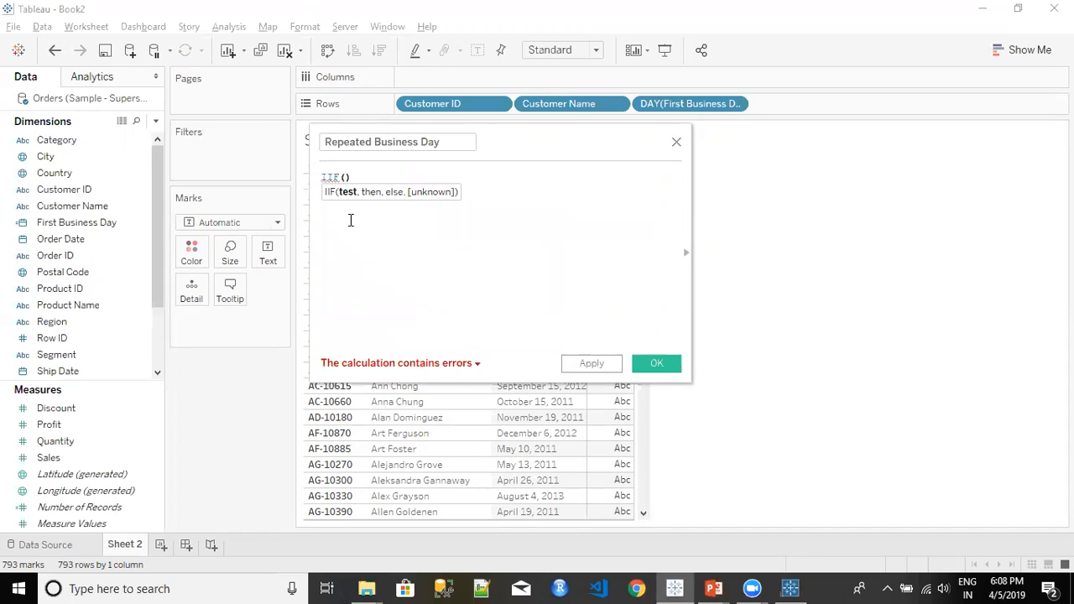
{"action": "type", "text": "O"}
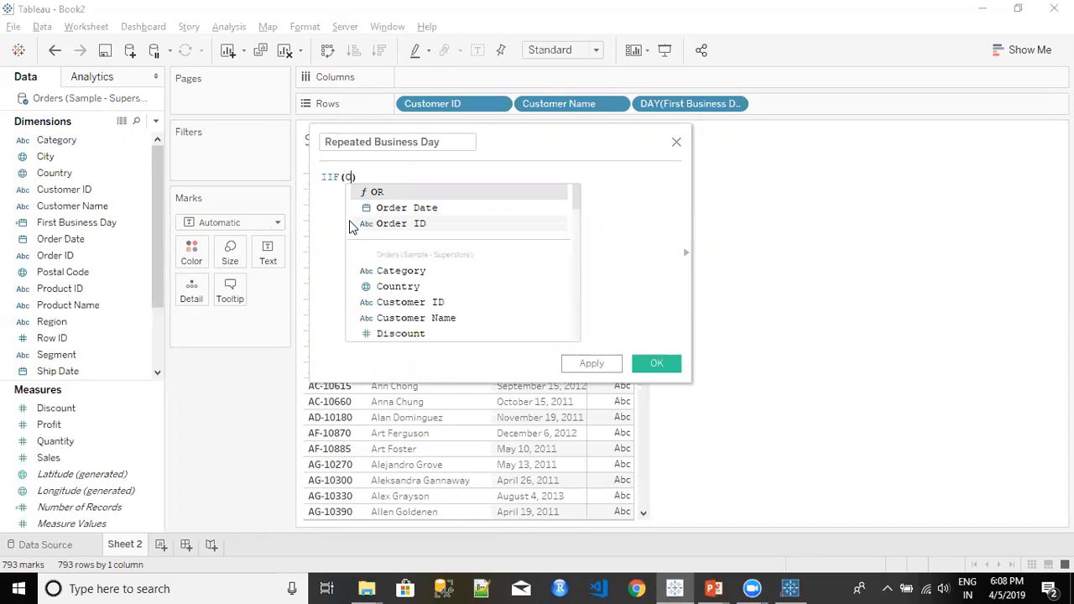
{"action": "type", "text": "r"}
{"action": "key", "text": "Down"}
{"action": "key", "text": "Return"}
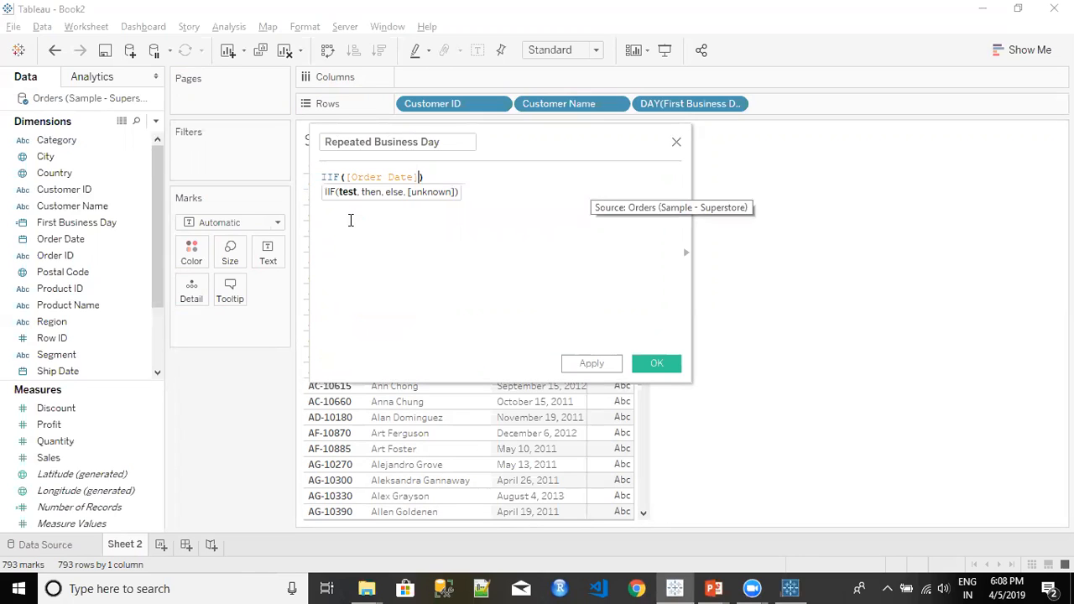
{"action": "type", "text": "Date]> "}
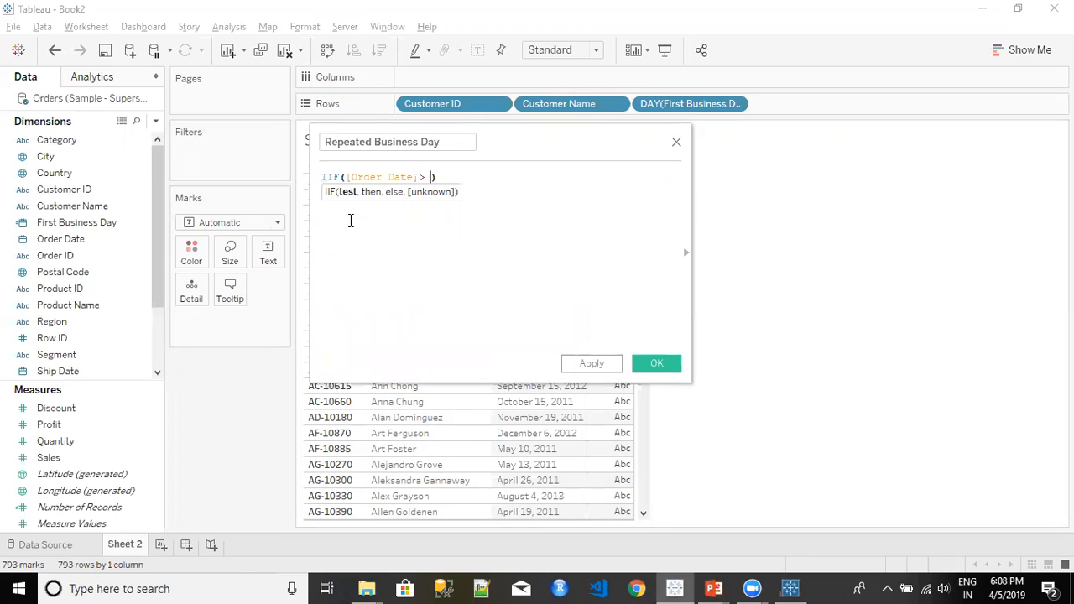
{"action": "type", "text": "Fir"}
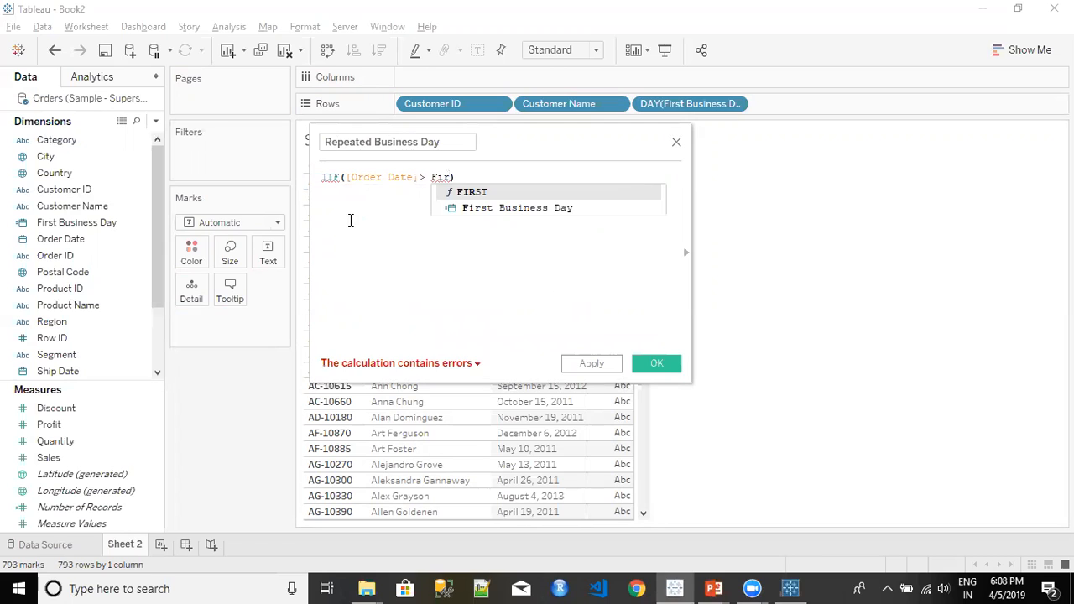
{"action": "key", "text": "Down"}
{"action": "key", "text": "Return"}
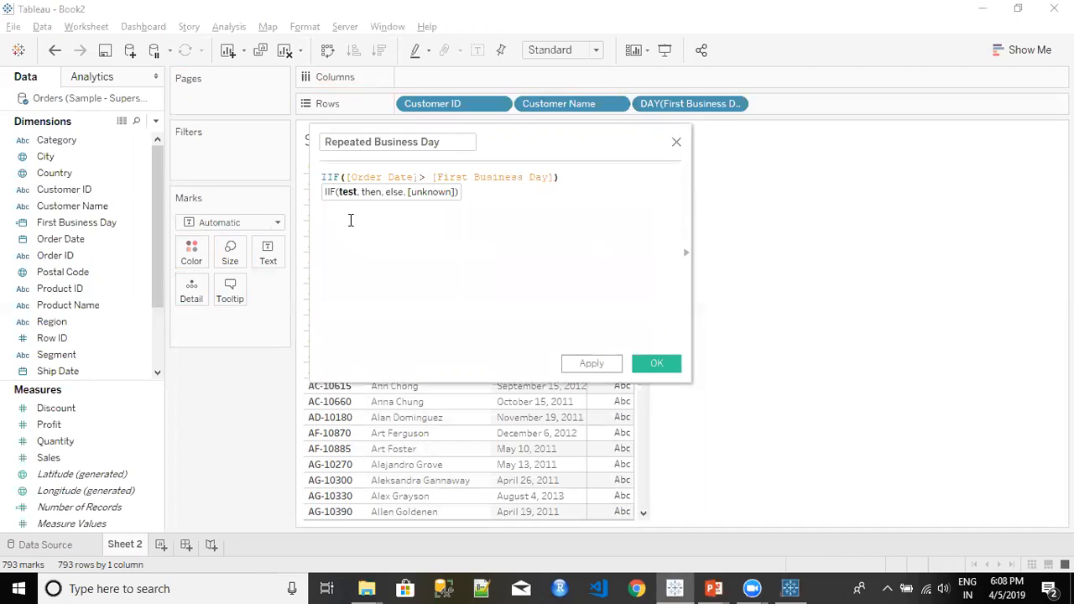
Complete the IIF formula to return [Order Date] when true and NULL otherwise, and save the calculated field.
{"action": "type", "text": ", "}
{"action": "type", "text": "Ord"}
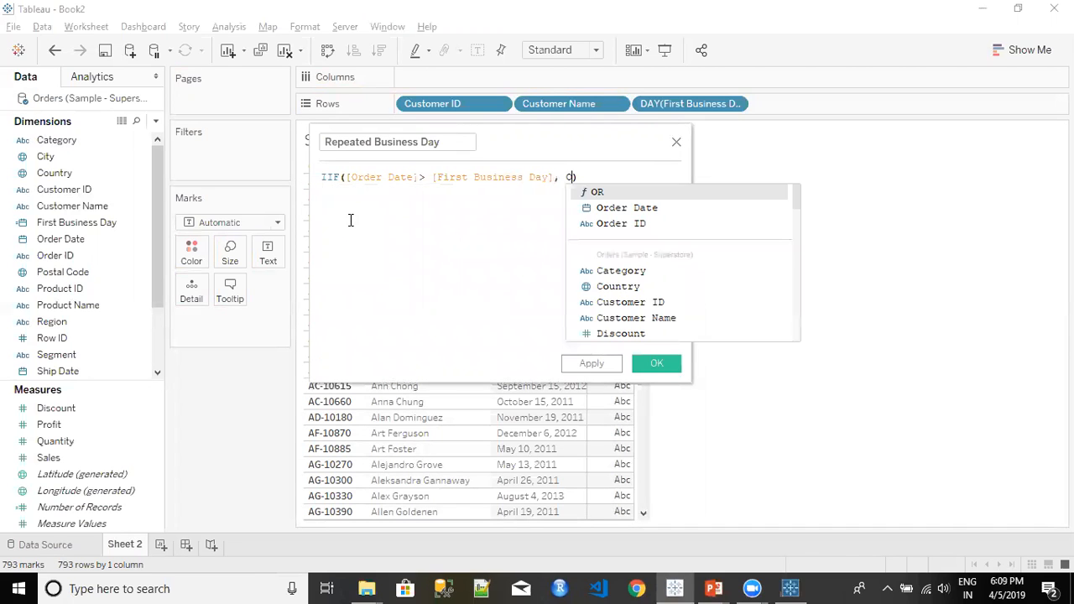
{"action": "key", "text": "Return"}
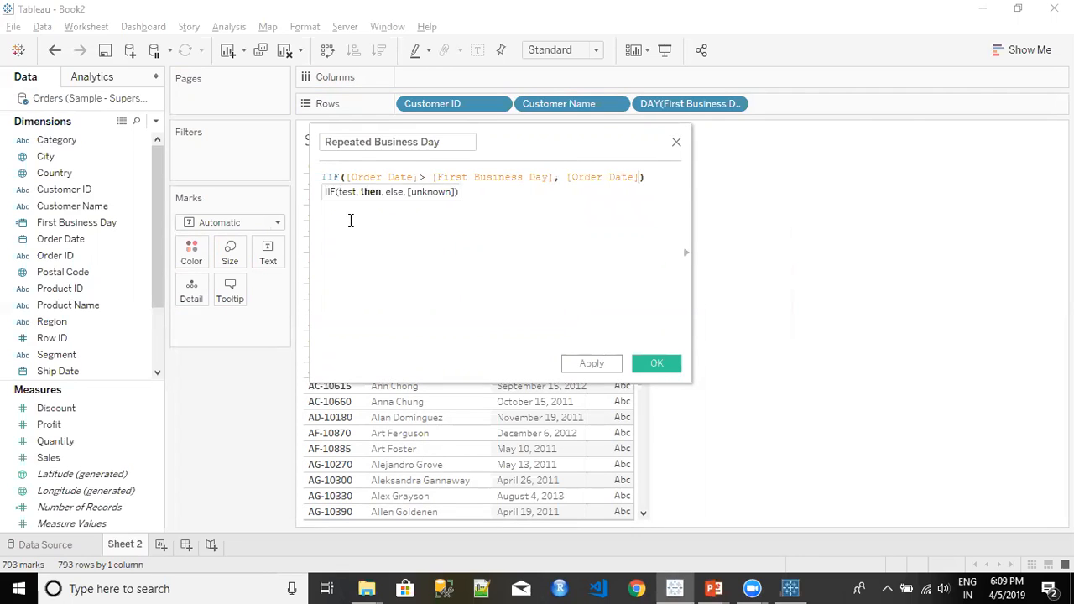
{"action": "type", "text": ", nu"}
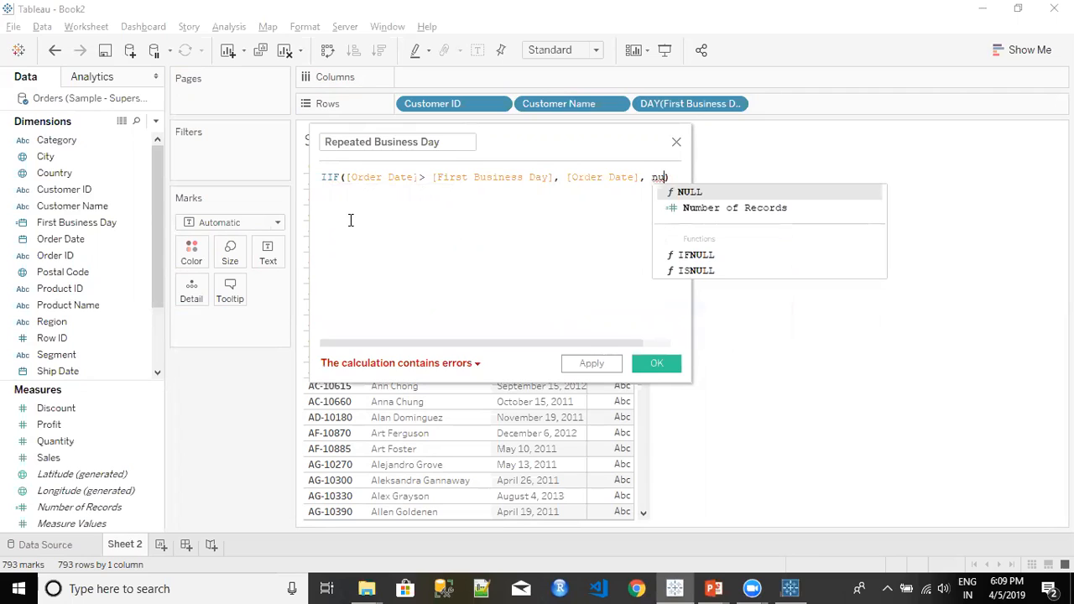
{"action": "key", "text": "Return"}
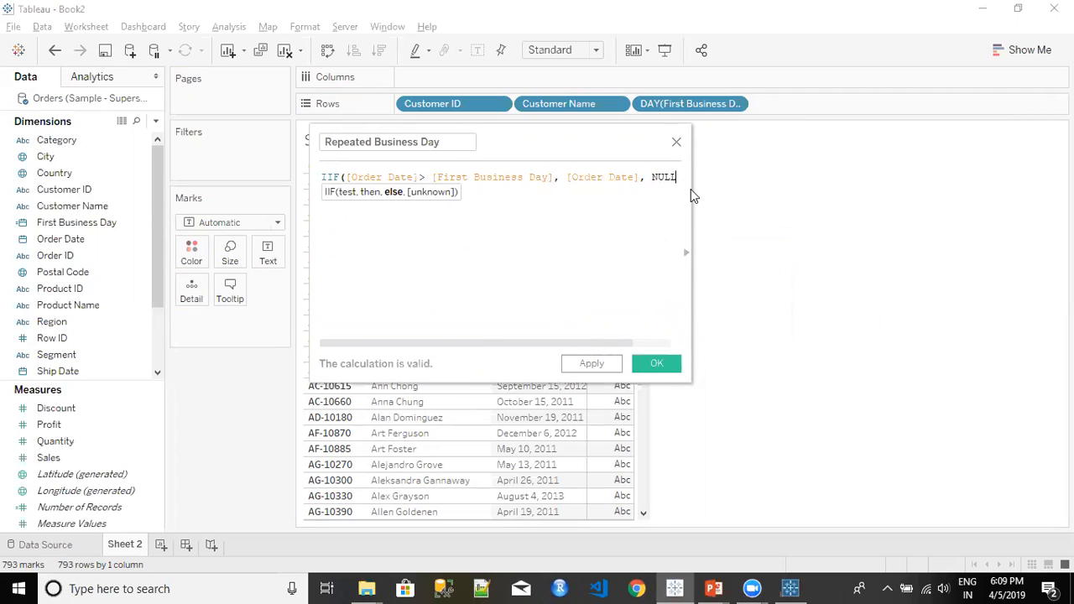
{"action": "type", "text": ")"}
{"action": "left_click_drag", "start_coordinate": [692, 189], "coordinate": [709, 193]}
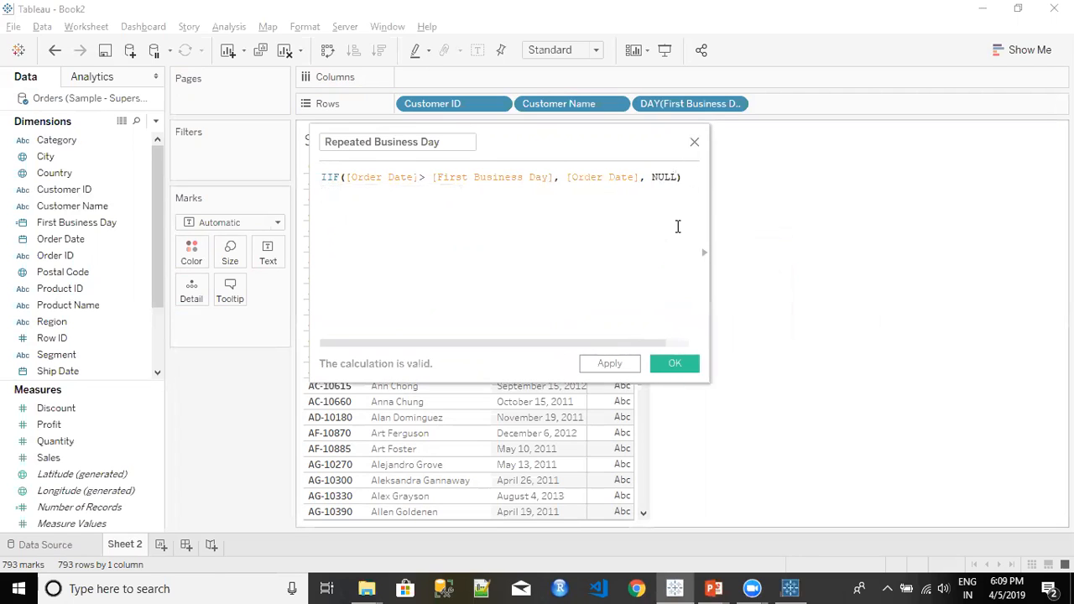
{"action": "left_click", "coordinate": [605, 366]}
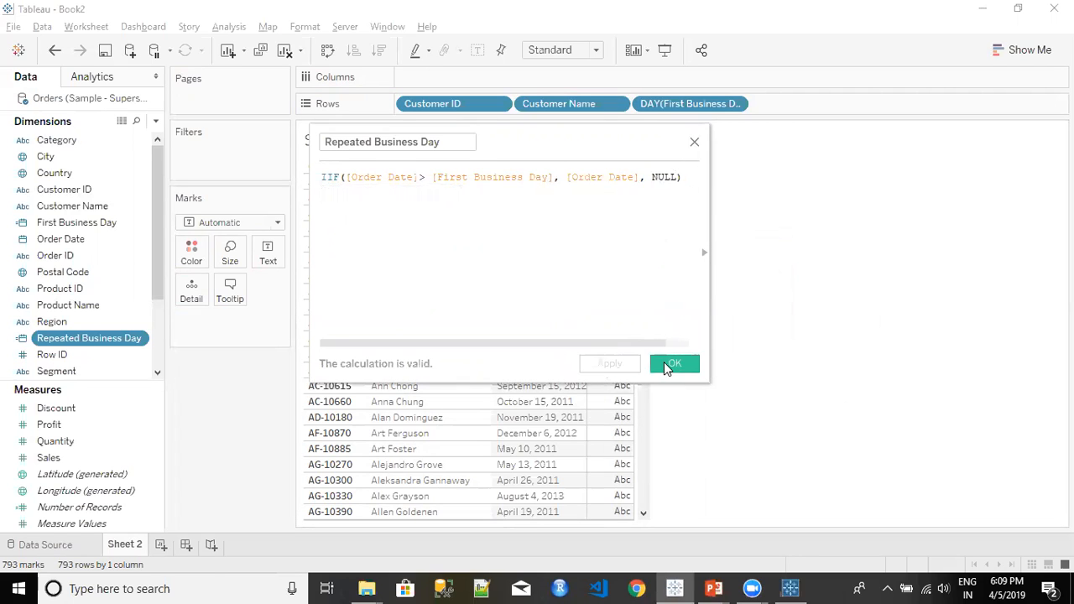
{"action": "left_click", "coordinate": [673, 363]}
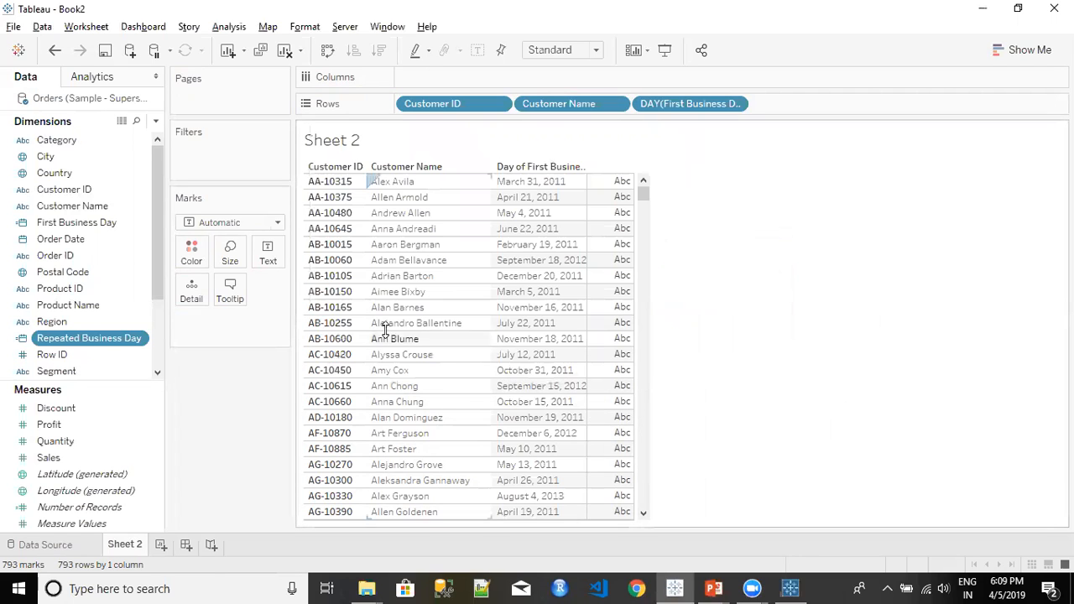
Create a new calculated field named Second Business Day.
{"action": "left_click", "coordinate": [155, 121]}
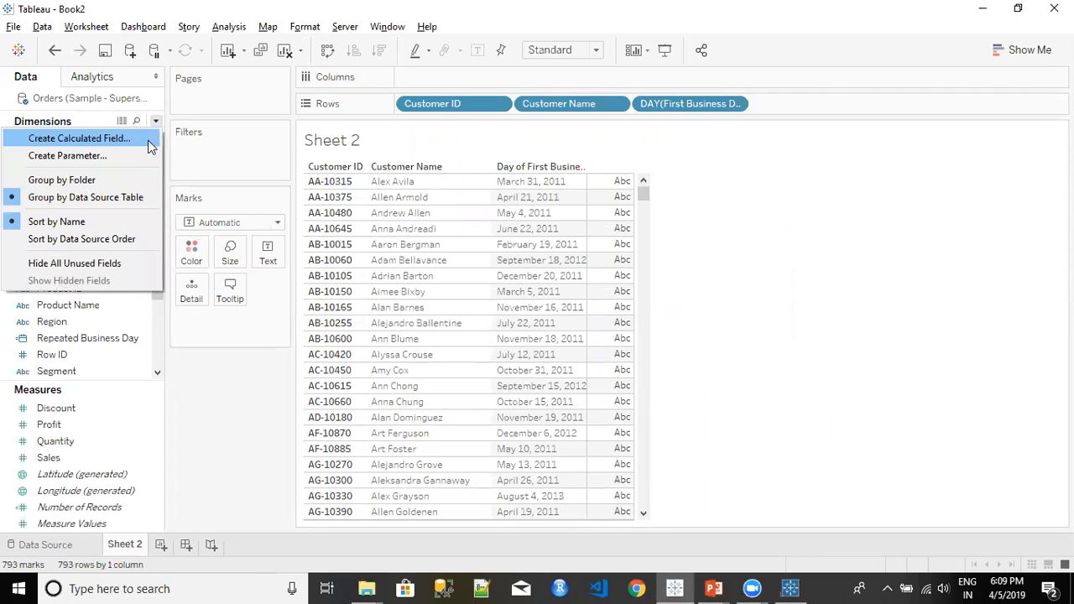
{"action": "left_click", "coordinate": [148, 140]}
{"action": "key", "text": "BackSpace"}
{"action": "type", "text": "Second"}
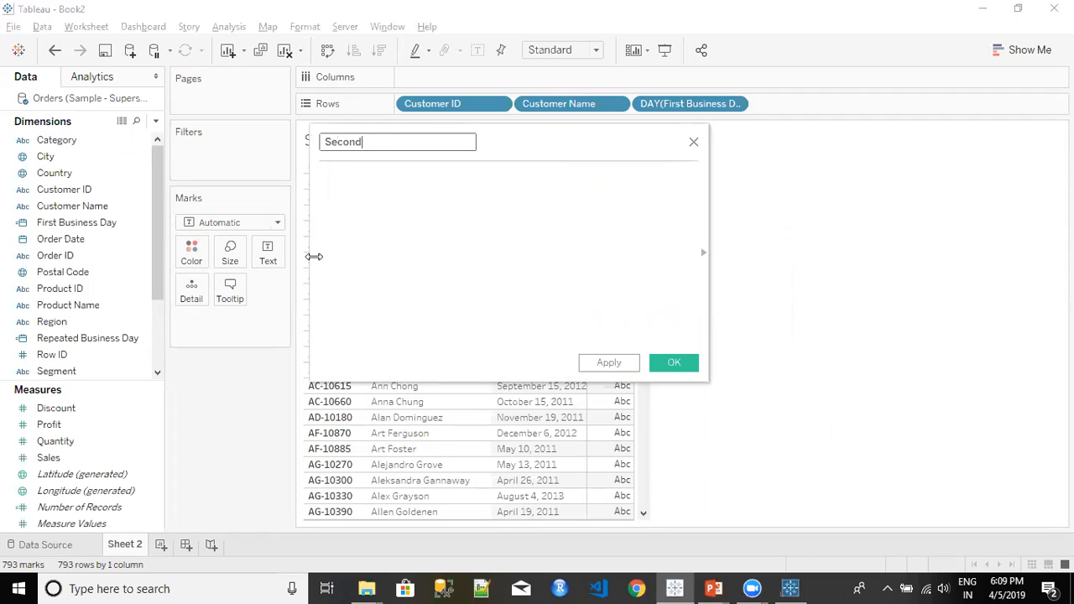
{"action": "type", "text": " Business Day"}
Start the Second Business Day formula with a FIXED level-of-detail expression on [Customer ID].
{"action": "left_click", "coordinate": [421, 218]}
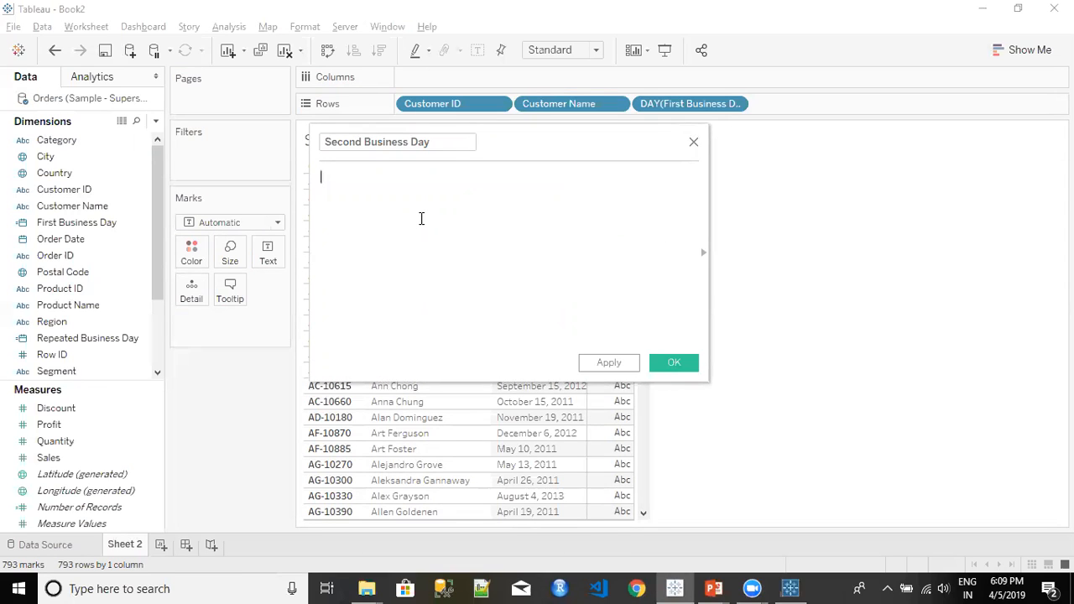
{"action": "type", "text": "Fi"}
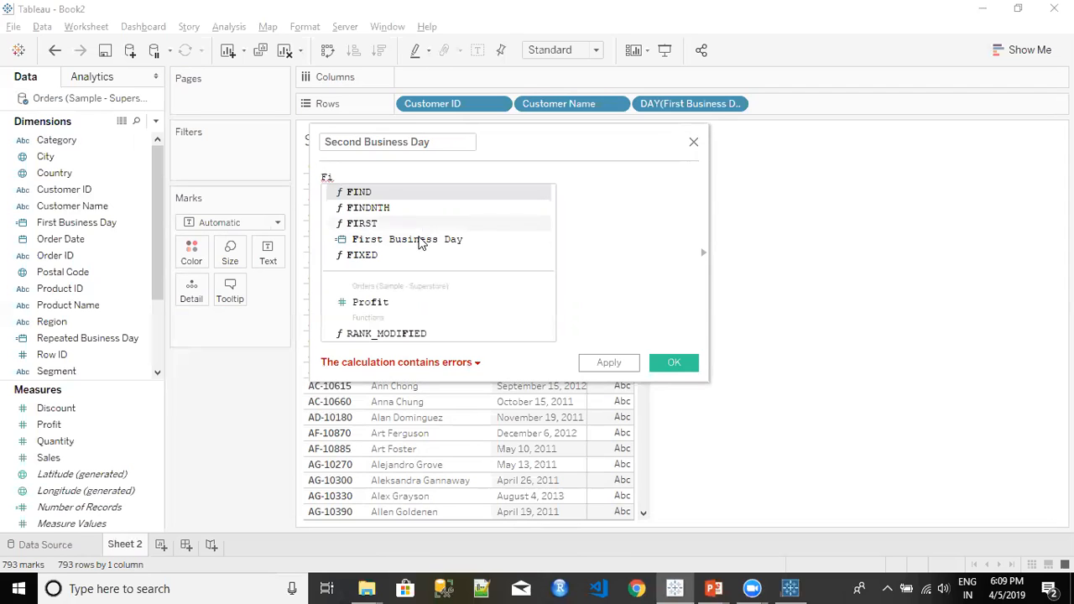
{"action": "left_click", "coordinate": [413, 256]}
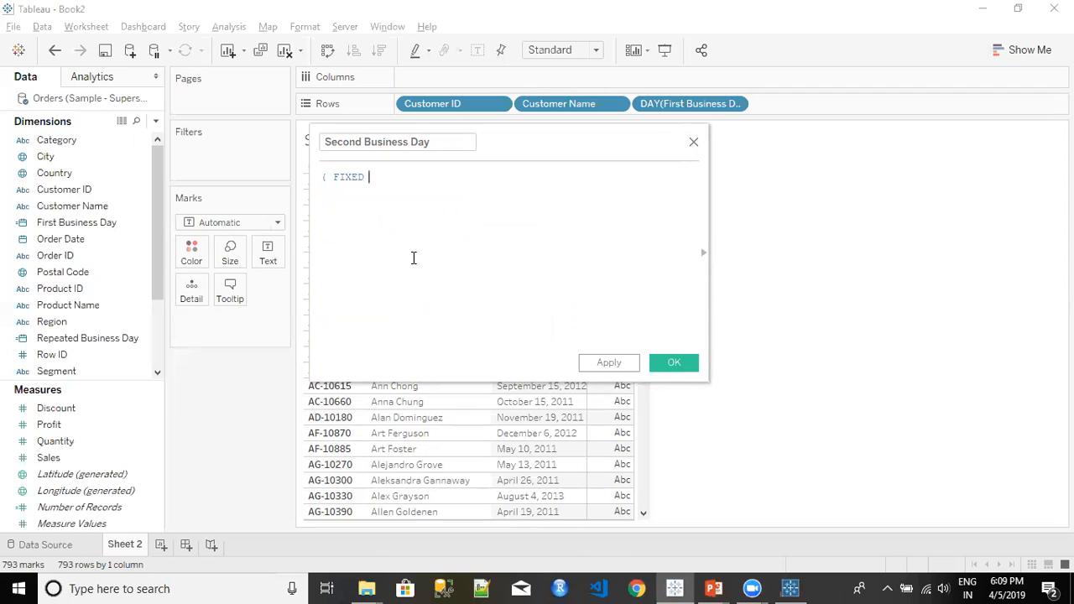
{"action": "type", "text": "Cus"}
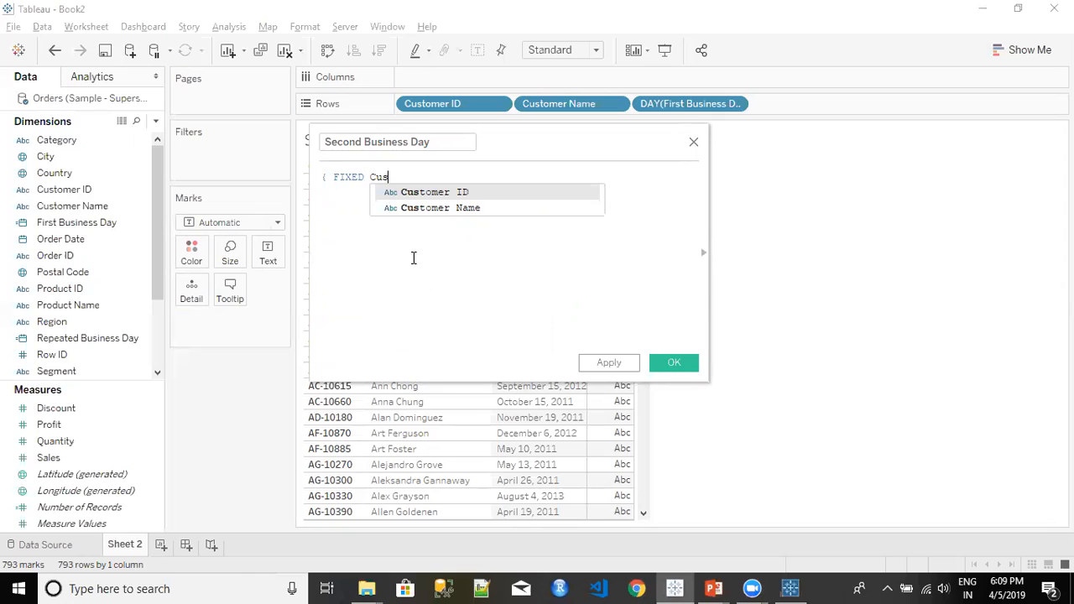
{"action": "key", "text": "Return"}
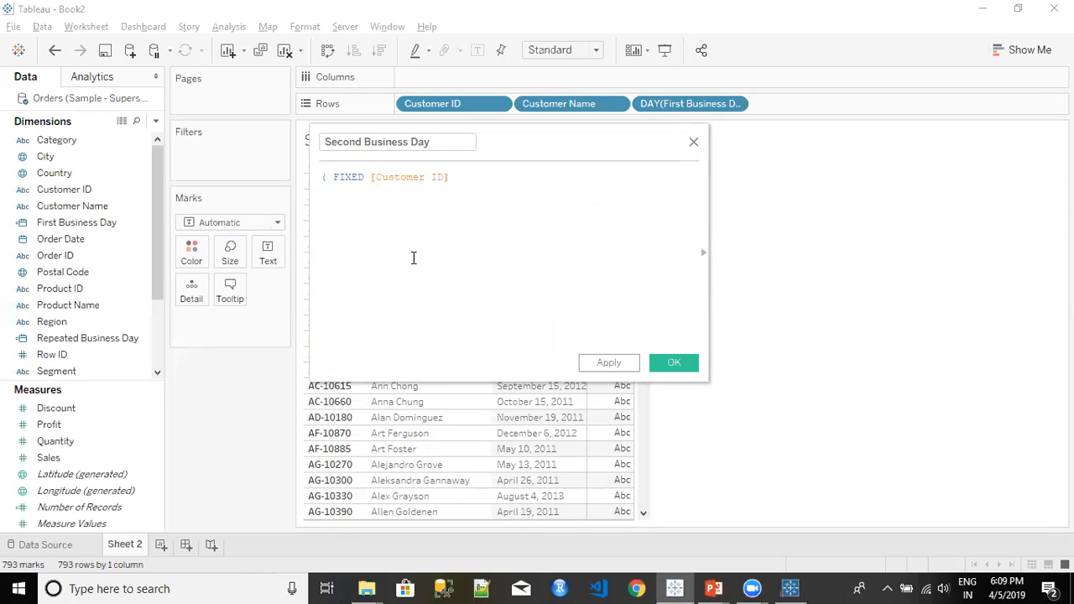
Complete the FIXED expression with MIN([Repeated Business Day]), close its brace, and save the calculated field.
{"action": "type", "text": ": Mi"}
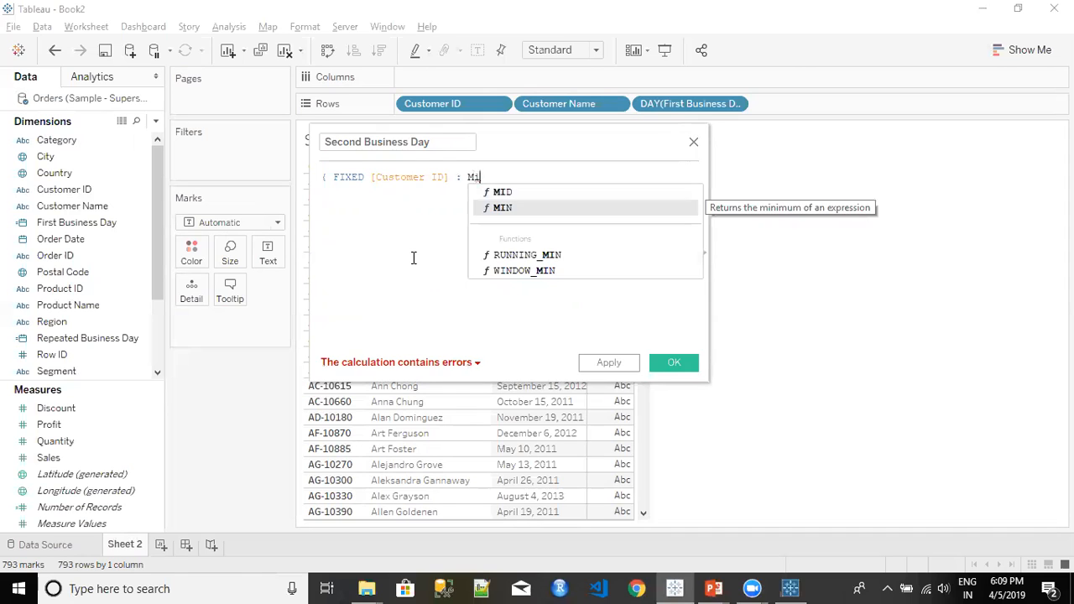
{"action": "key", "text": "Return"}
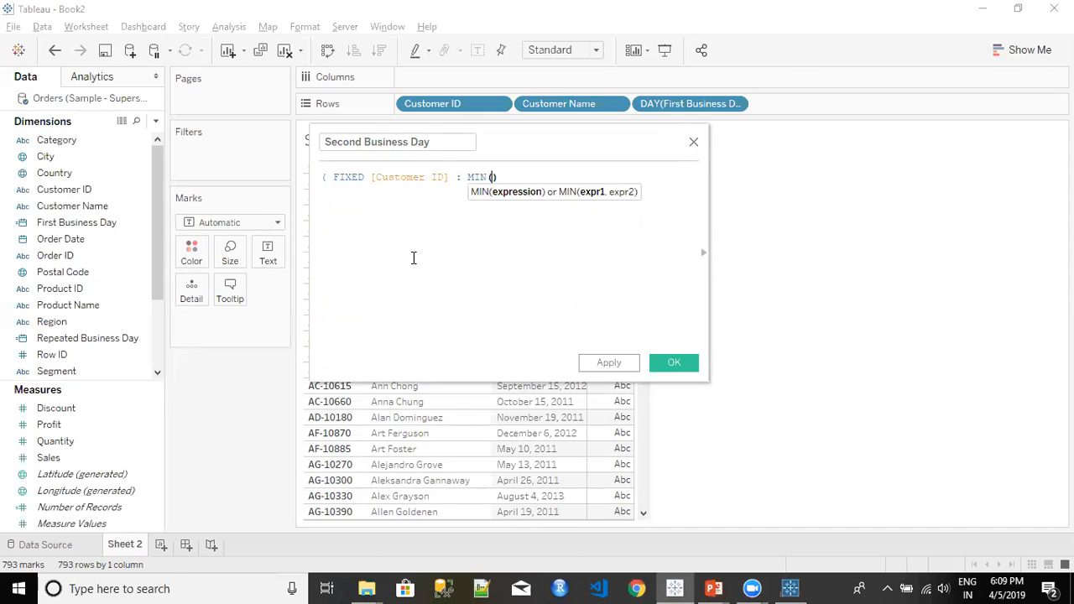
{"action": "type", "text": "Re"}
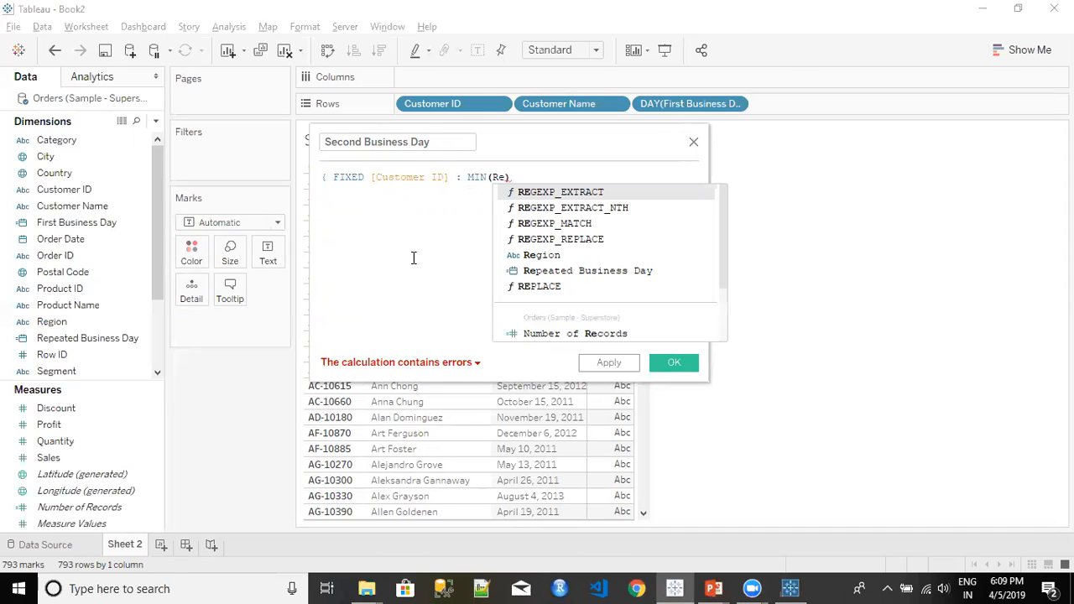
{"action": "left_click", "coordinate": [587, 270]}
{"action": "left_click", "coordinate": [656, 175]}
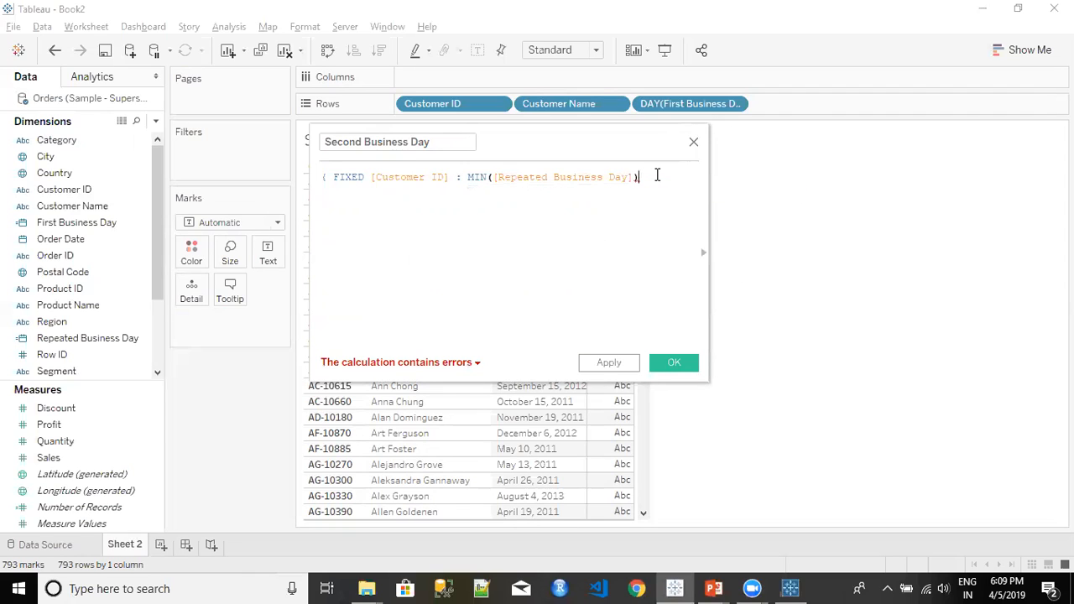
{"action": "type", "text": "}"}
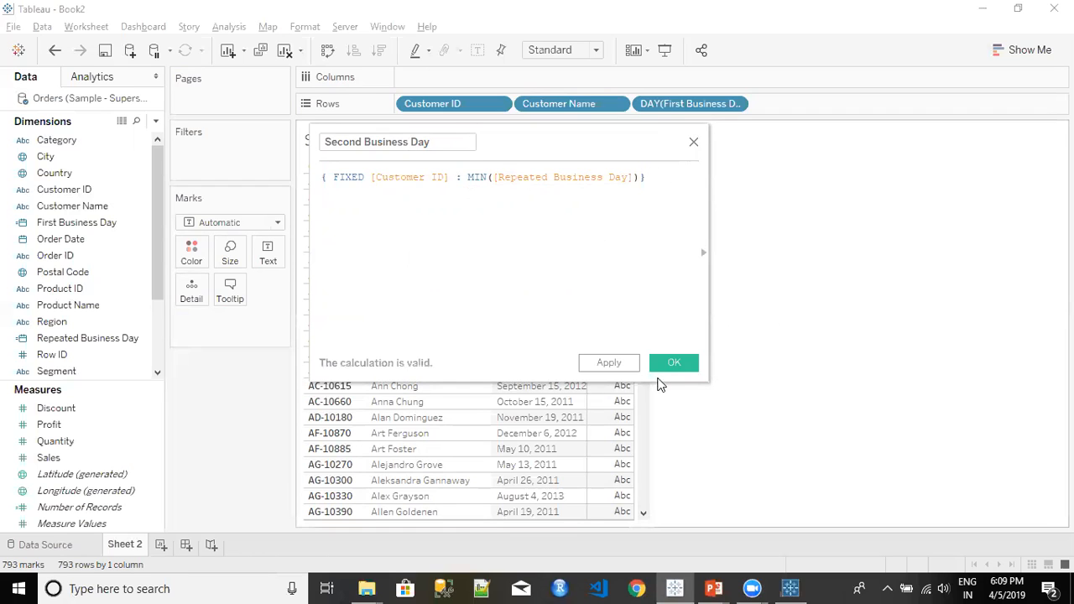
{"action": "left_click", "coordinate": [612, 367]}
{"action": "left_click", "coordinate": [673, 363]}
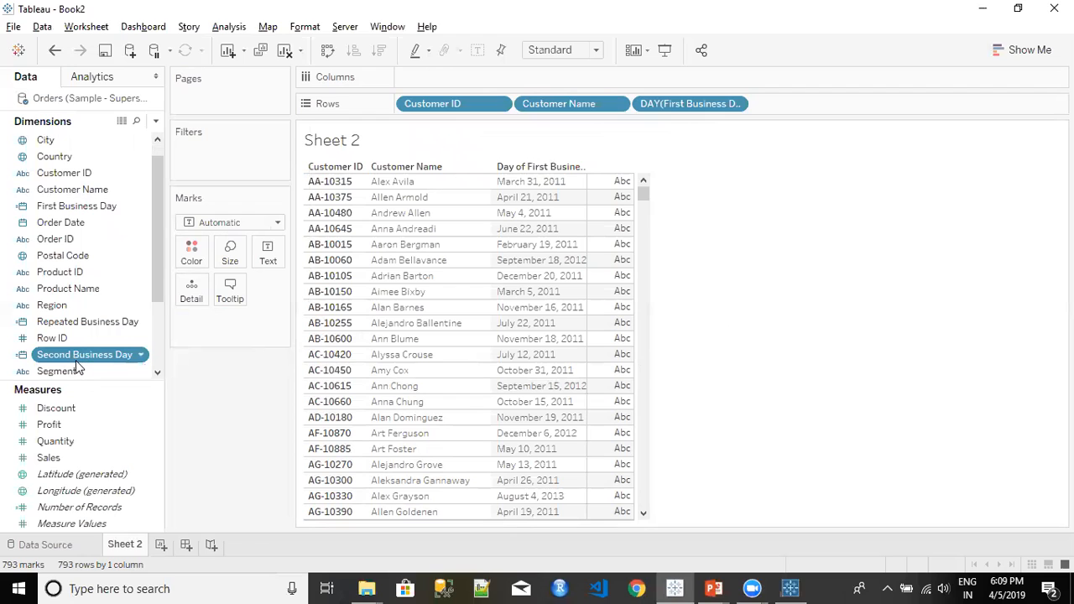
Add Second Business Day to the rows after First Business Day, shown as a discrete exact date.
{"action": "left_click_drag", "start_coordinate": [75, 355], "coordinate": [847, 110]}
{"action": "left_click", "coordinate": [849, 103]}
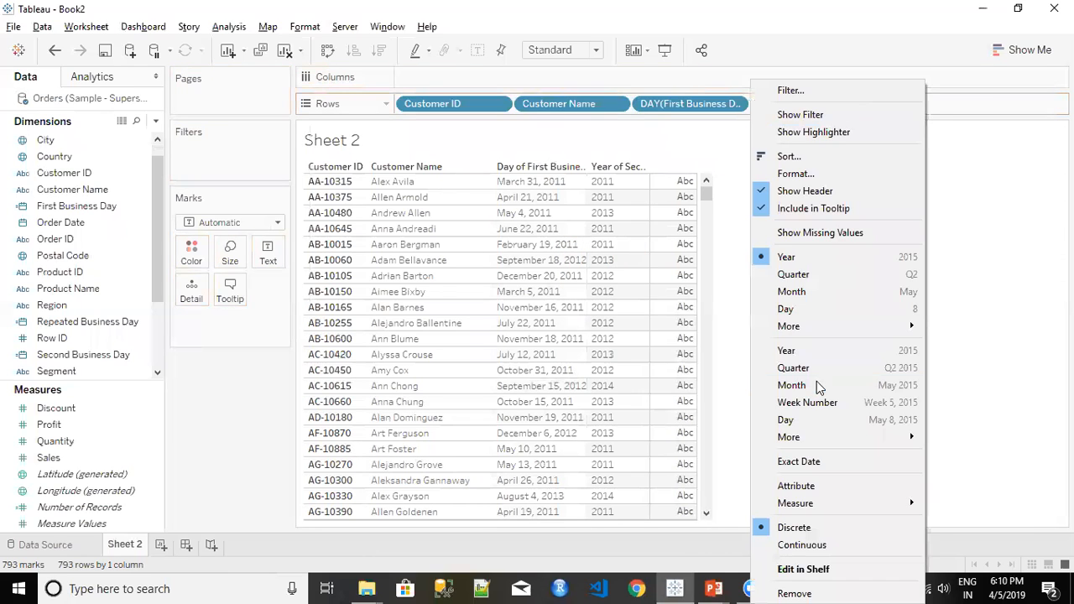
{"action": "left_click", "coordinate": [816, 463]}
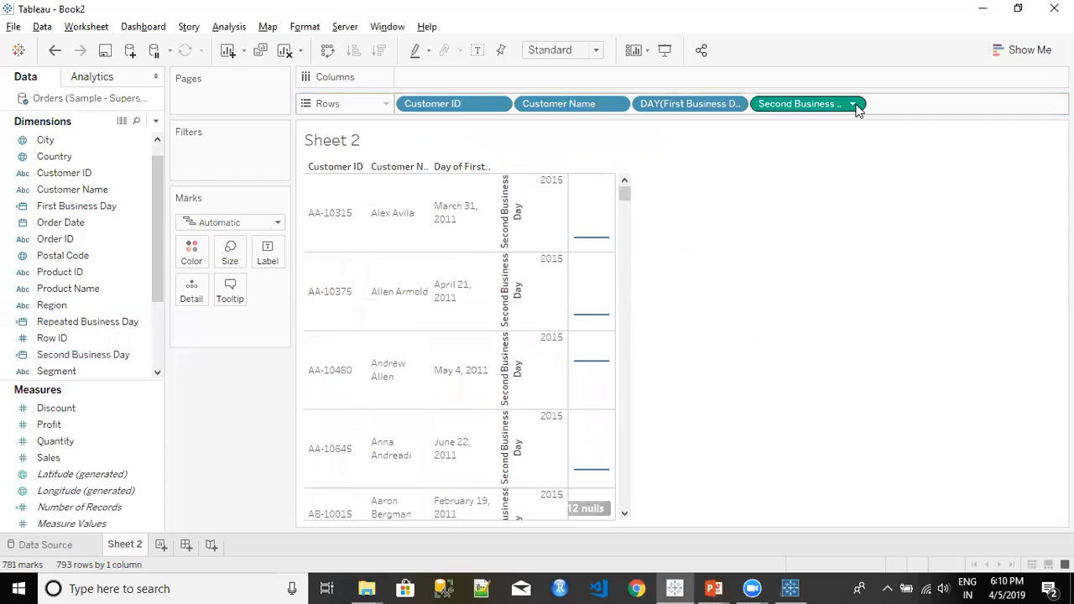
{"action": "left_click", "coordinate": [852, 104]}
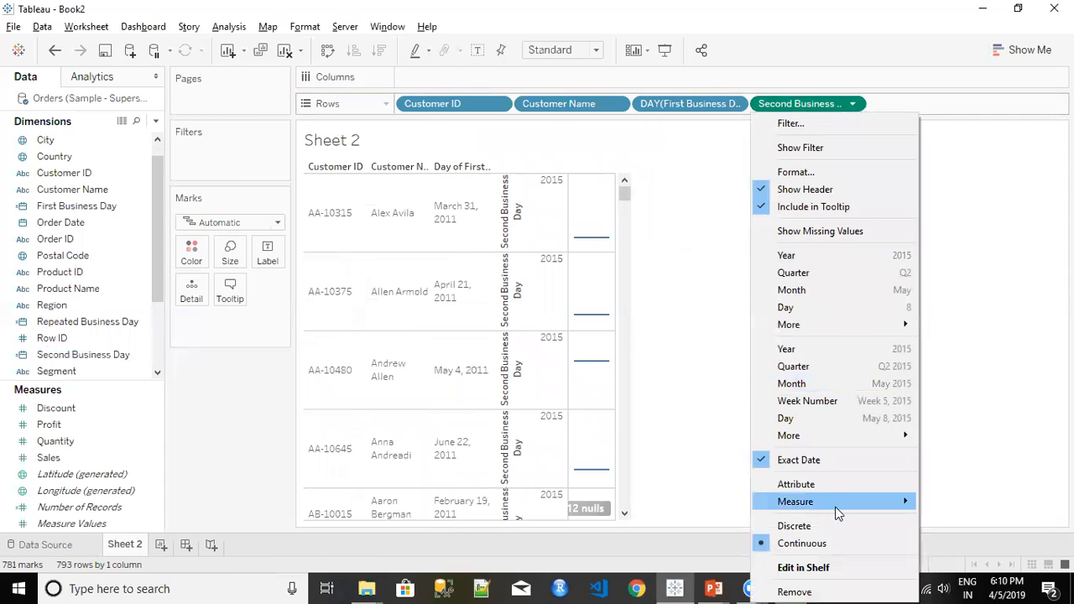
{"action": "left_click", "coordinate": [793, 526]}
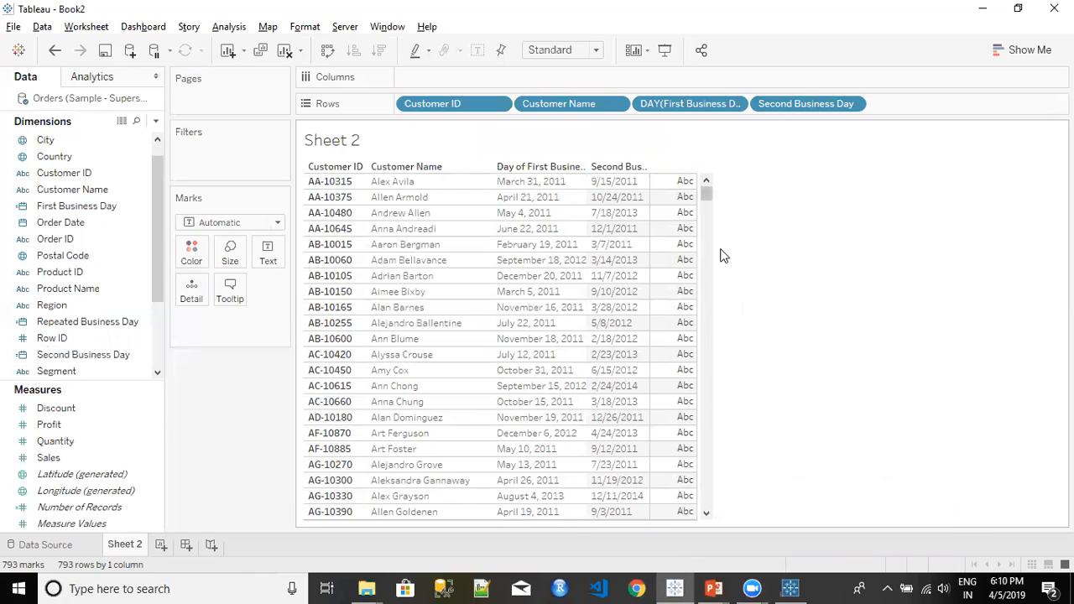
Change Second Business Day in the rows to a discrete full-date Day value.
{"action": "left_click", "coordinate": [709, 207]}
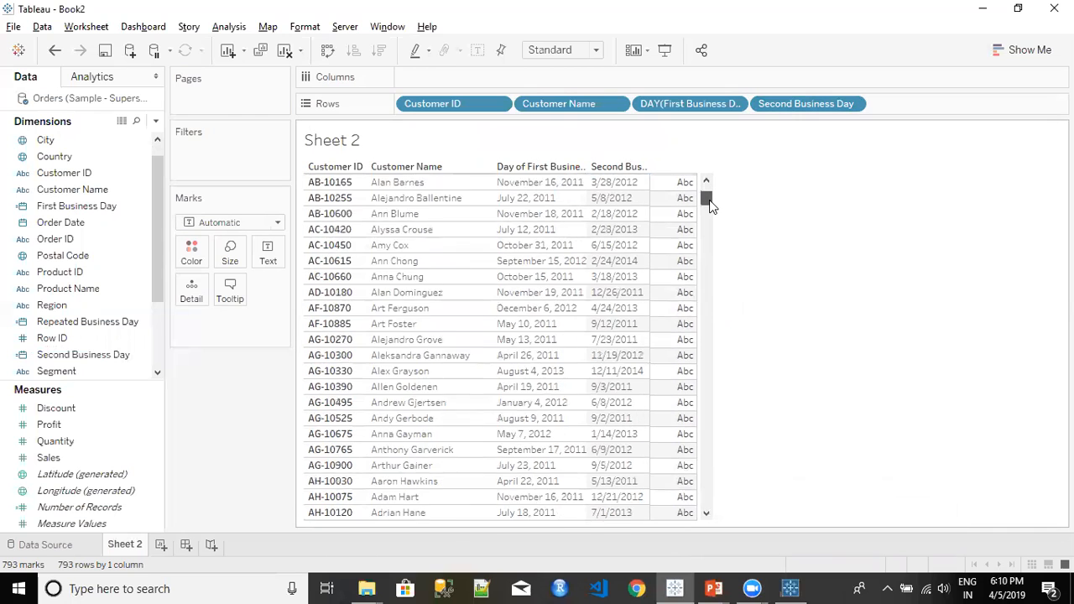
{"action": "scroll", "coordinate": [707, 208], "scroll_direction": "down", "scroll_amount": 5}
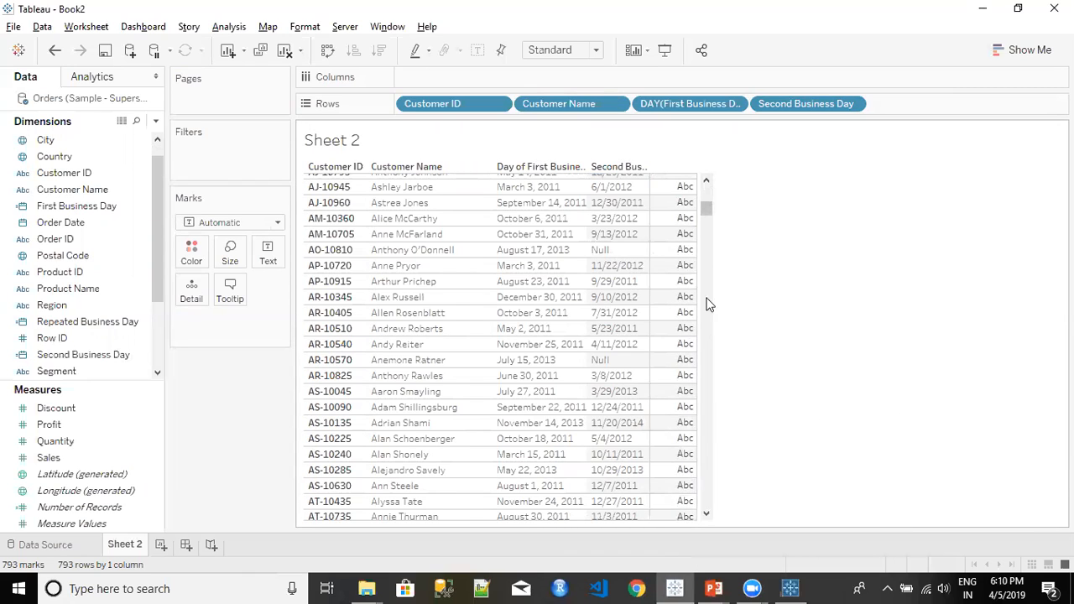
{"action": "left_click_drag", "start_coordinate": [709, 214], "coordinate": [704, 184]}
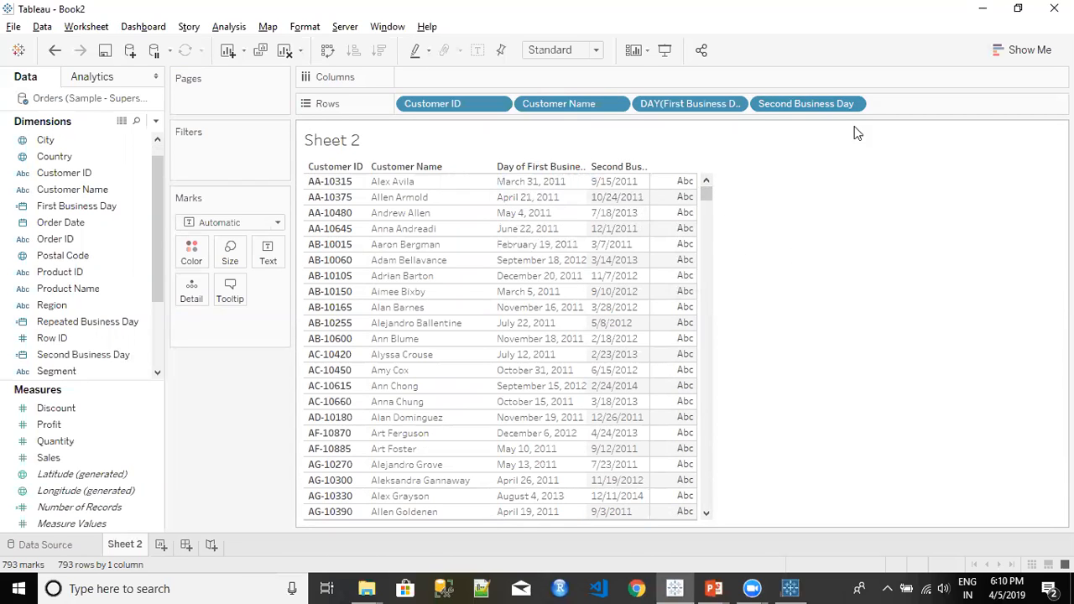
{"action": "left_click", "coordinate": [858, 104]}
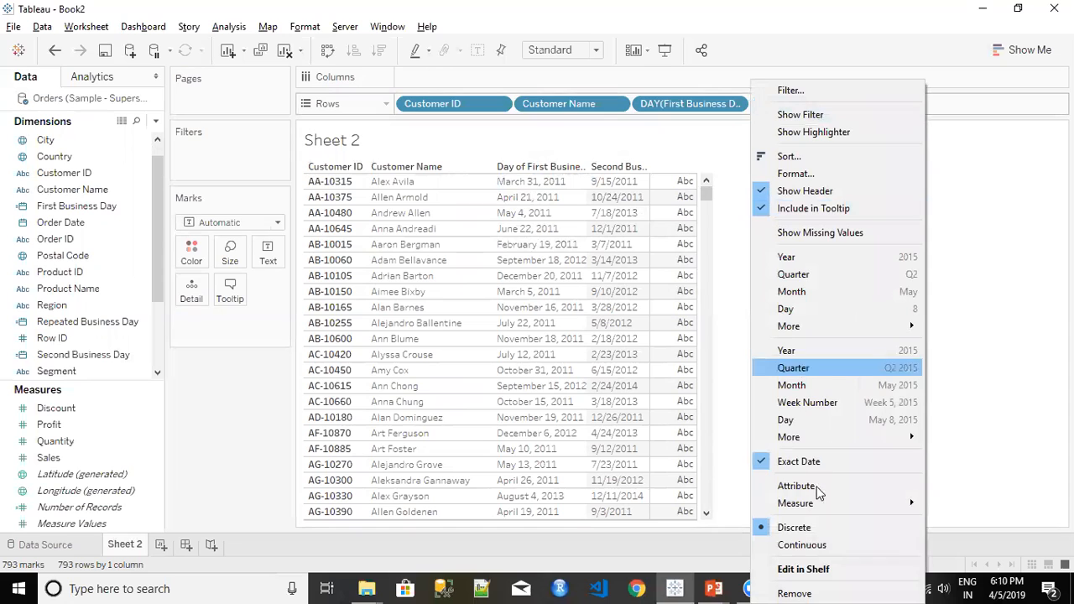
{"action": "left_click", "coordinate": [810, 420]}
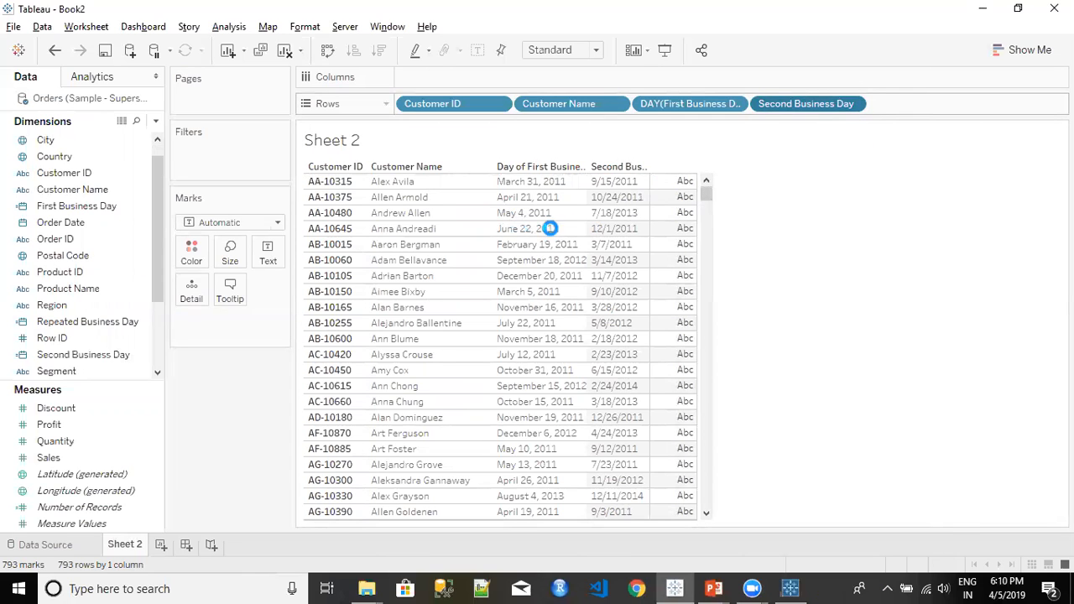
{"action": "left_click", "coordinate": [852, 104]}
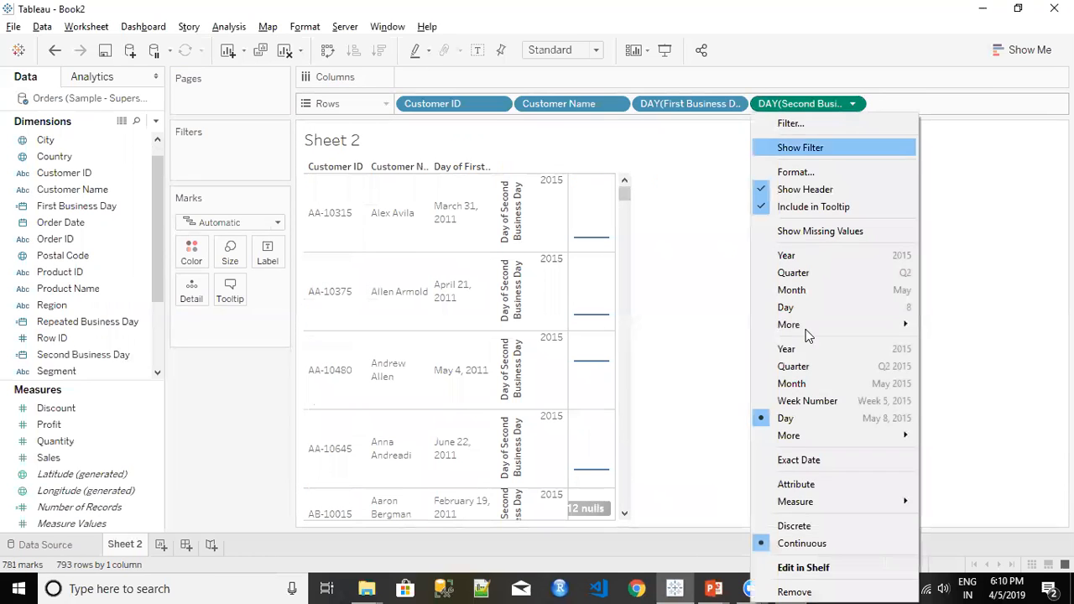
{"action": "left_click", "coordinate": [797, 526]}
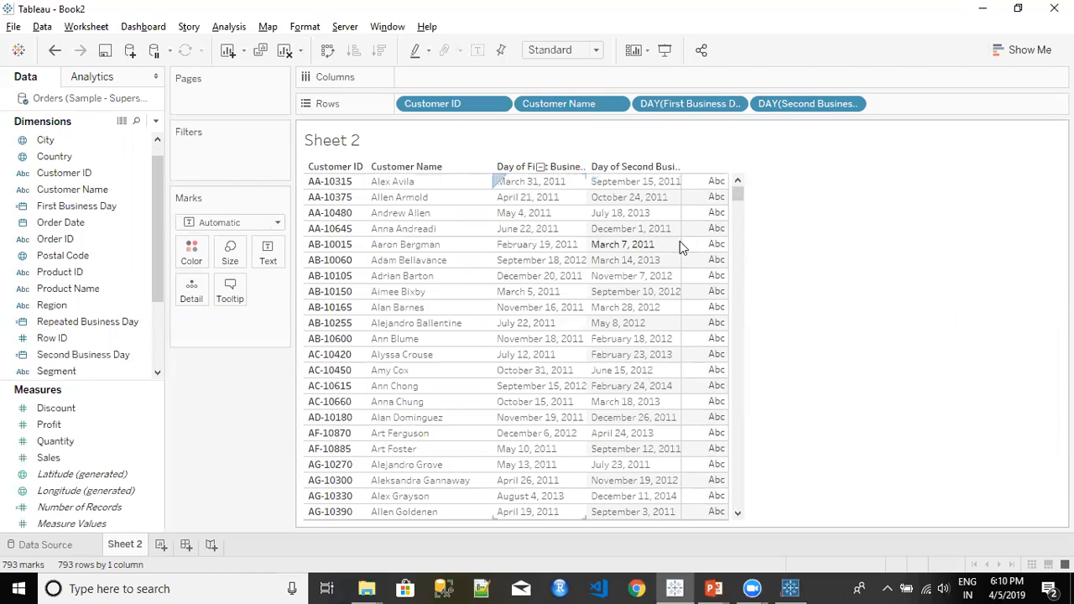
Create another calculated field named Difference Betn Days.
{"action": "left_click", "coordinate": [155, 121]}
{"action": "left_click", "coordinate": [79, 138]}
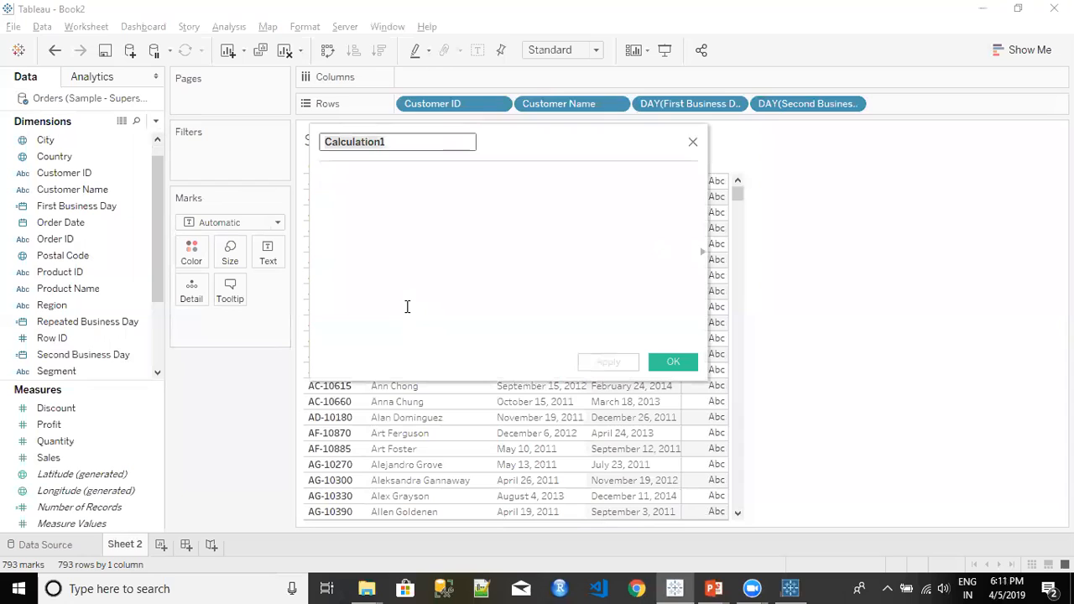
{"action": "key", "text": "BackSpace"}
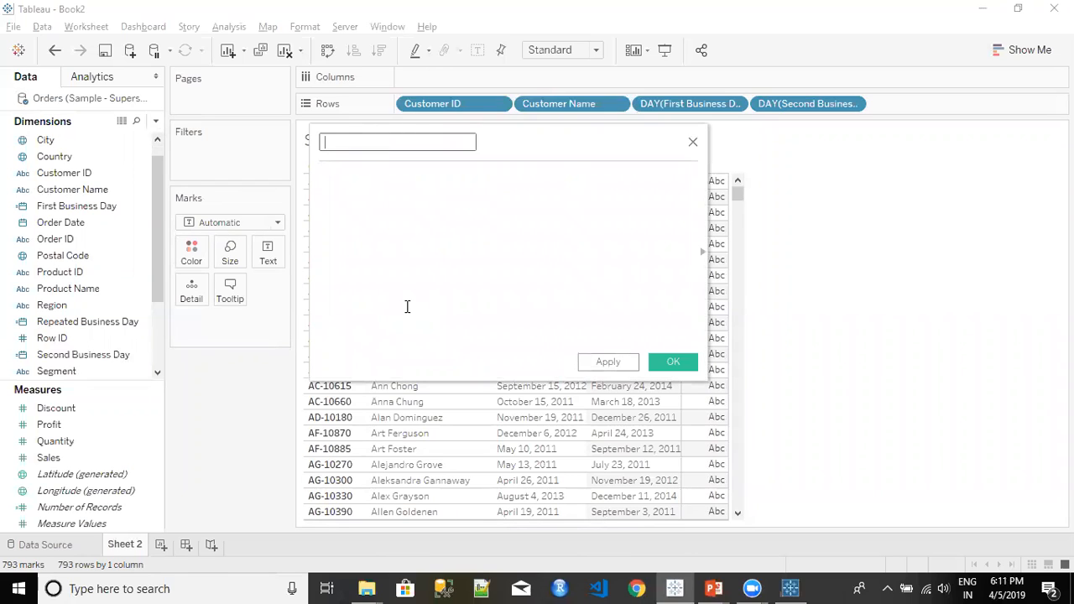
{"action": "type", "text": "Difference"}
{"action": "type", "text": "Betn Days"}
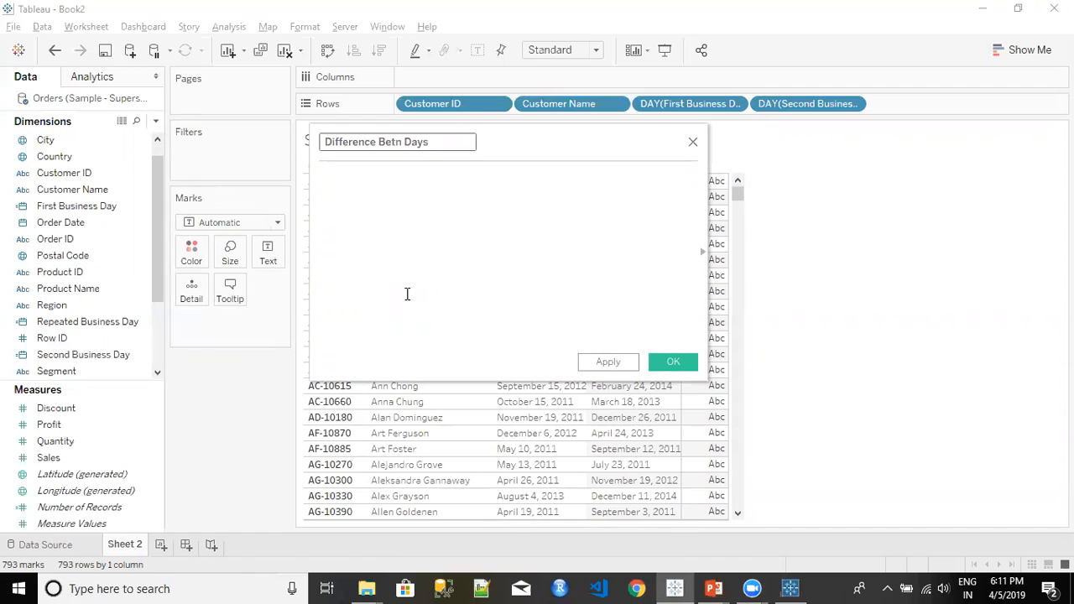
Enter the formula DATEDIFF('day', [First Business Day], [Second Business Day]) and save the calculated field.
{"action": "left_click", "coordinate": [401, 258]}
{"action": "type", "text": "Dat"}
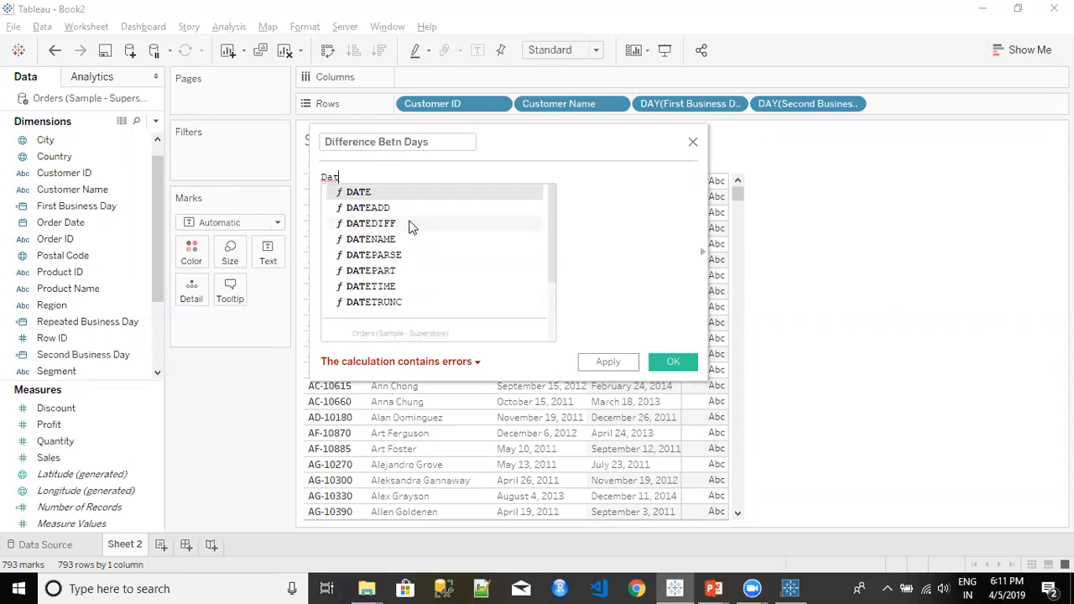
{"action": "double_click", "coordinate": [410, 223]}
{"action": "type", "text": "'day', Fi"}
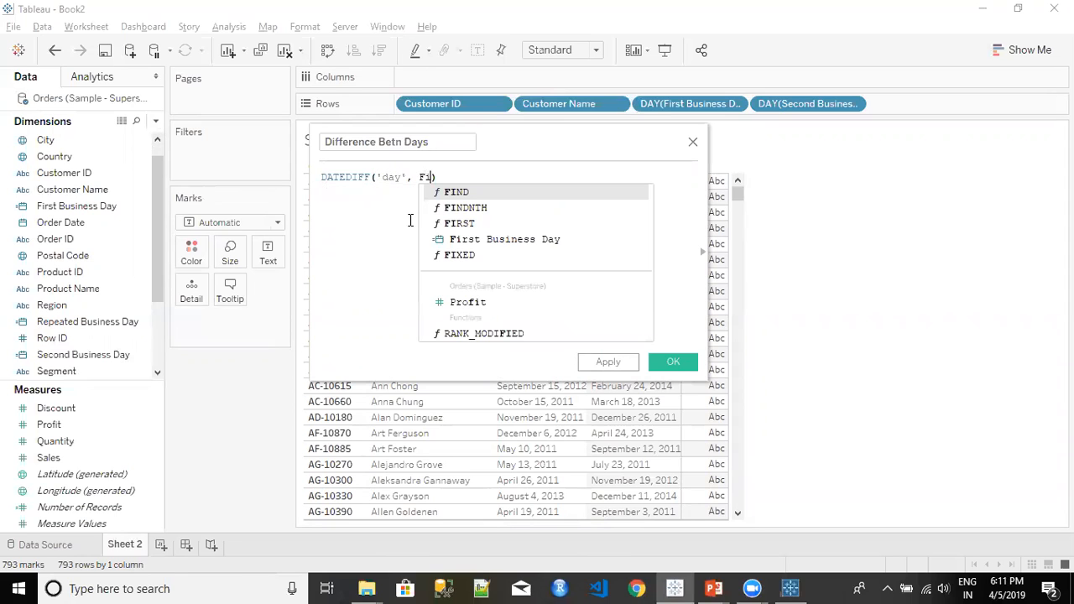
{"action": "double_click", "coordinate": [539, 239]}
{"action": "type", "text": ", Sec"}
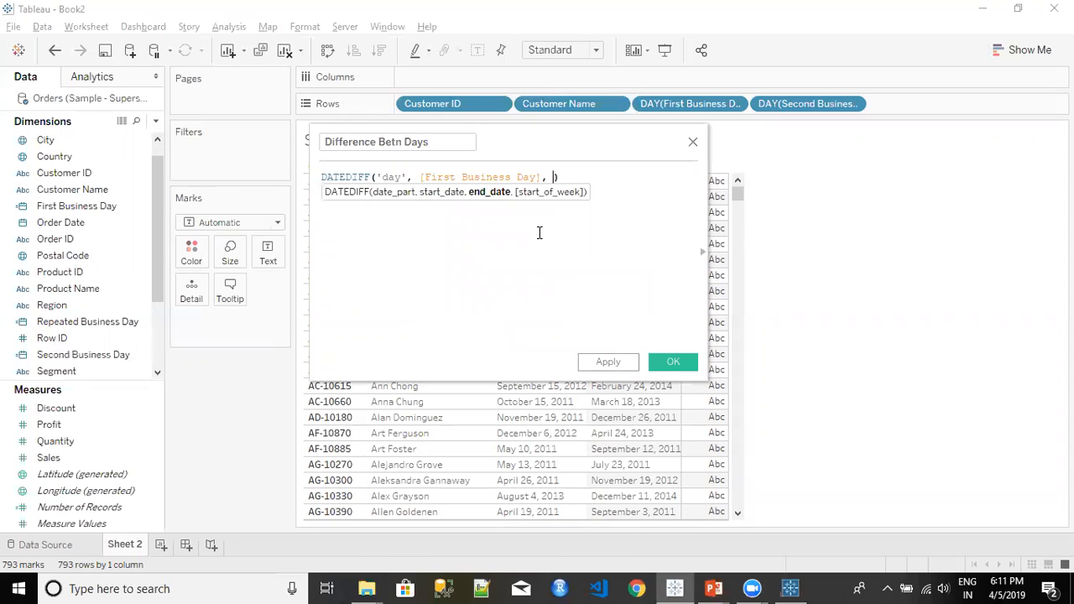
{"action": "key", "text": "Return"}
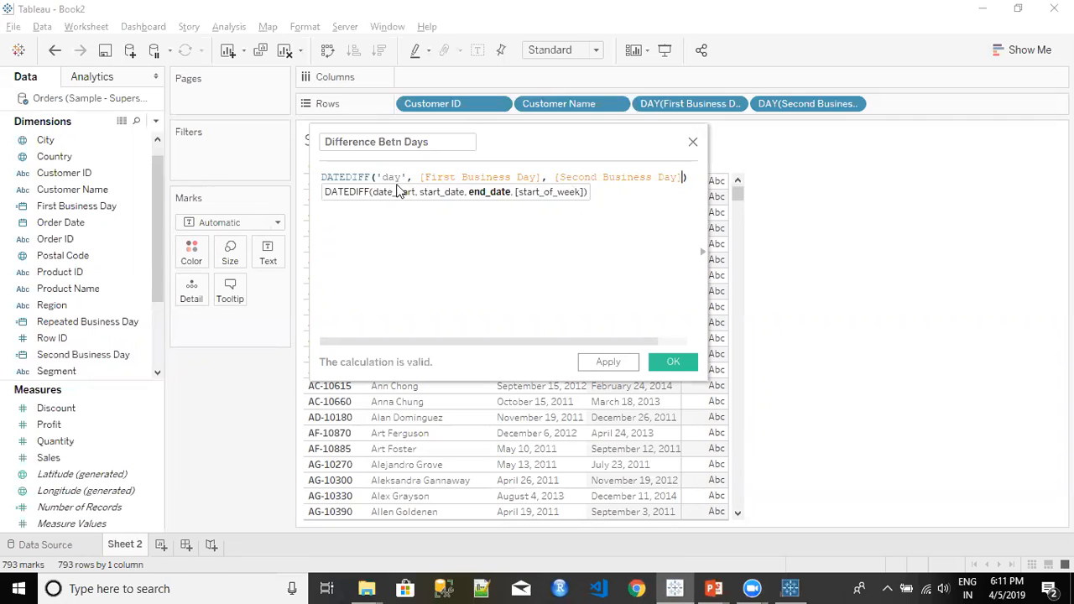
{"action": "left_click", "coordinate": [607, 362]}
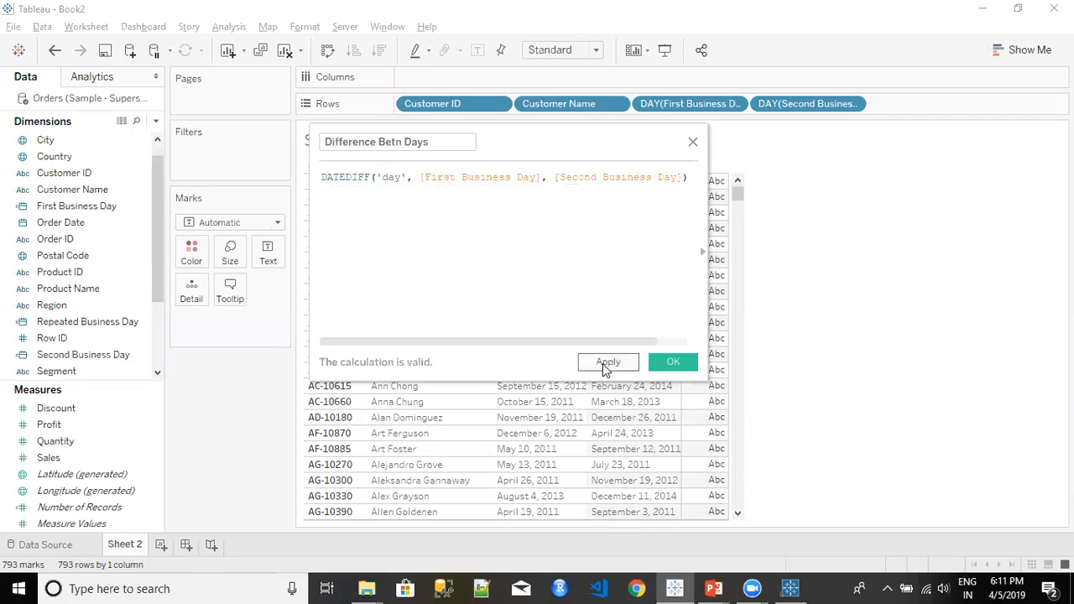
{"action": "left_click", "coordinate": [655, 367]}
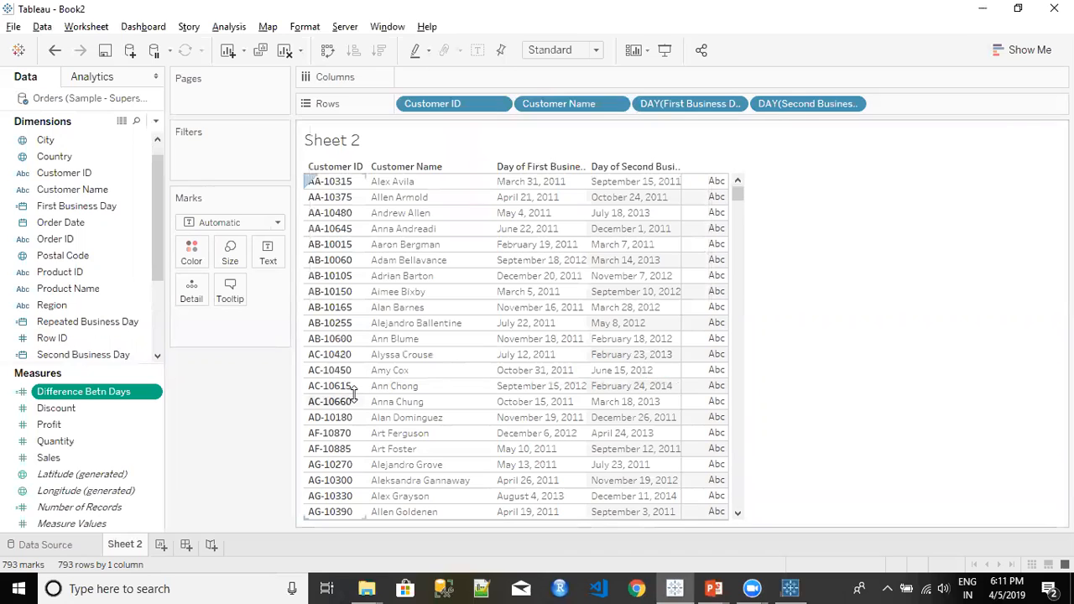
Show Difference Betn Days as the text value of each customer row in the table.
{"action": "left_click_drag", "start_coordinate": [113, 394], "coordinate": [267, 258]}
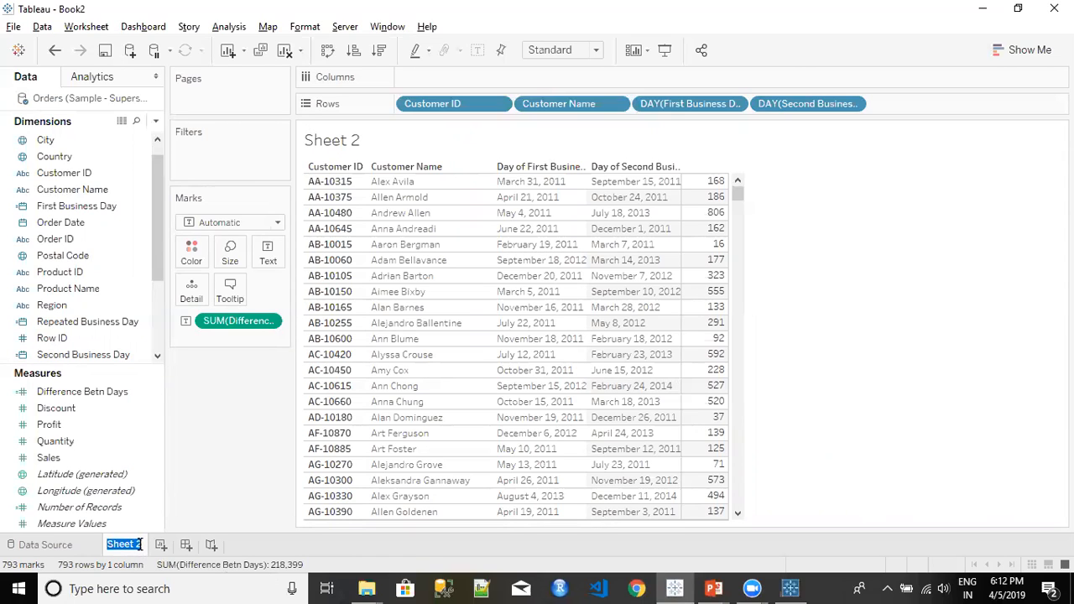
Rename Sheet 2 as Customer Business Behaviour.
{"action": "type", "text": "Custom"}
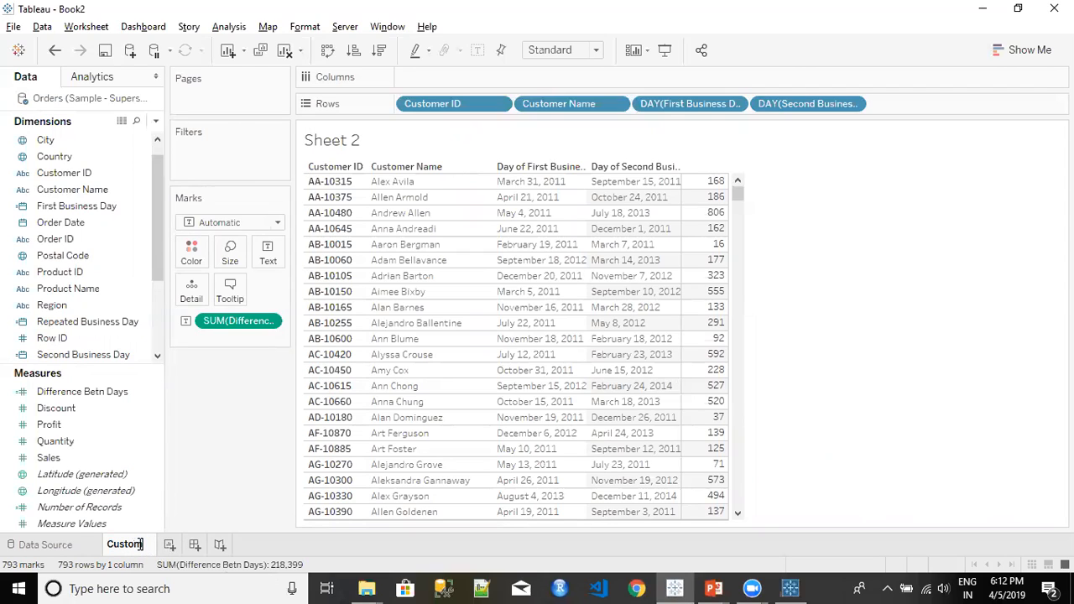
{"action": "type", "text": "er Bus"}
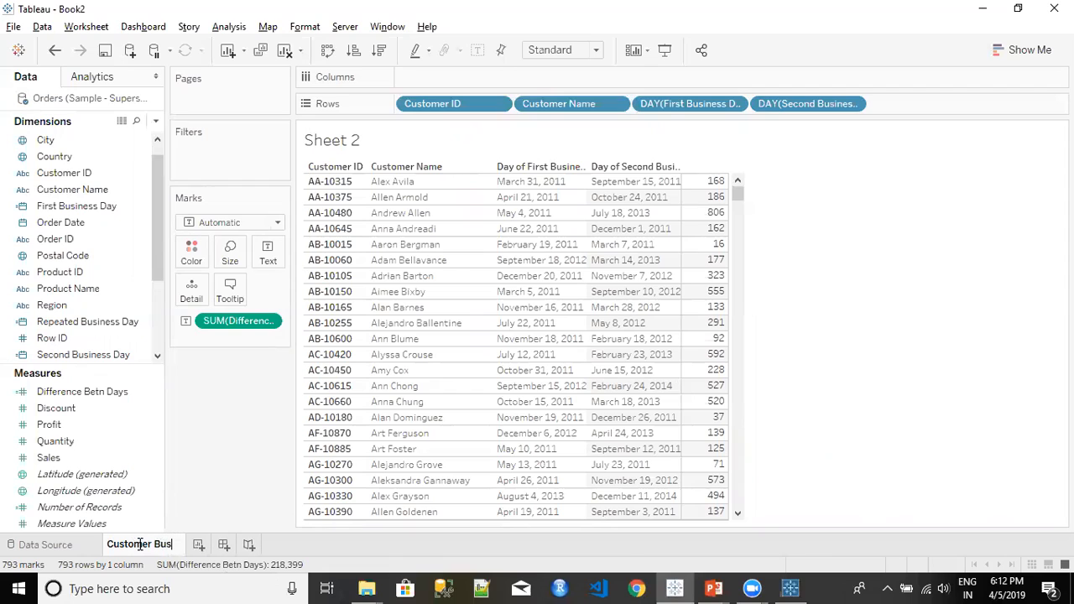
{"action": "type", "text": "iness B"}
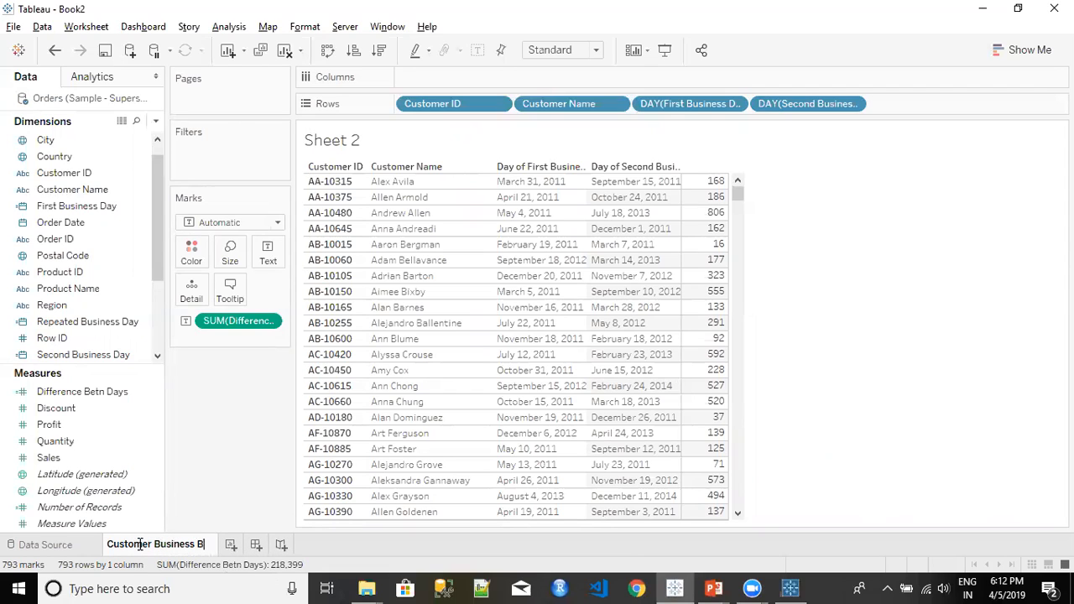
{"action": "type", "text": "ehaviour"}
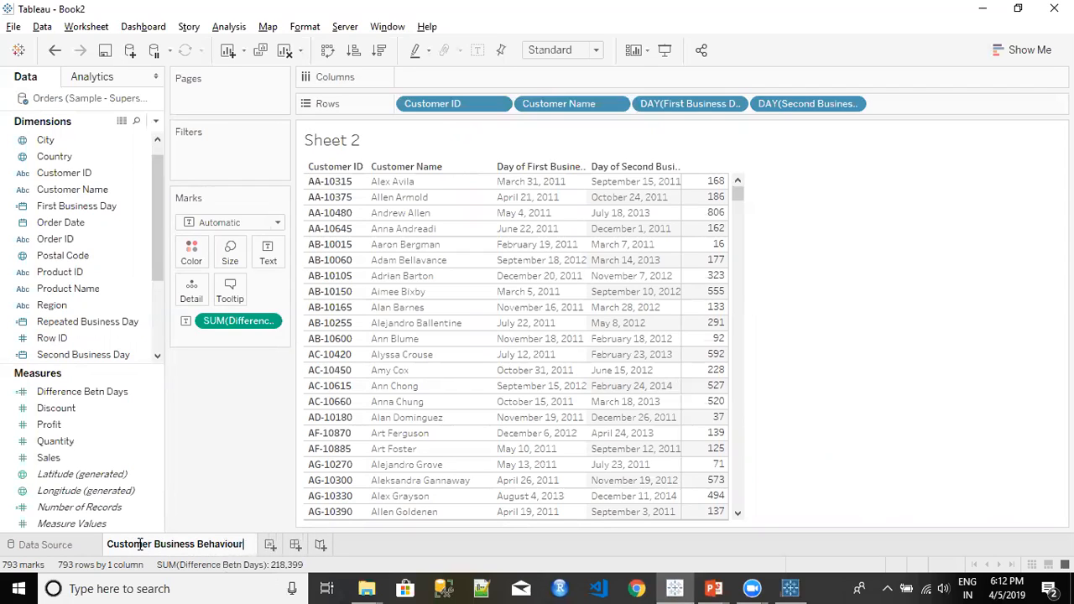
{"action": "key", "text": "Return"}
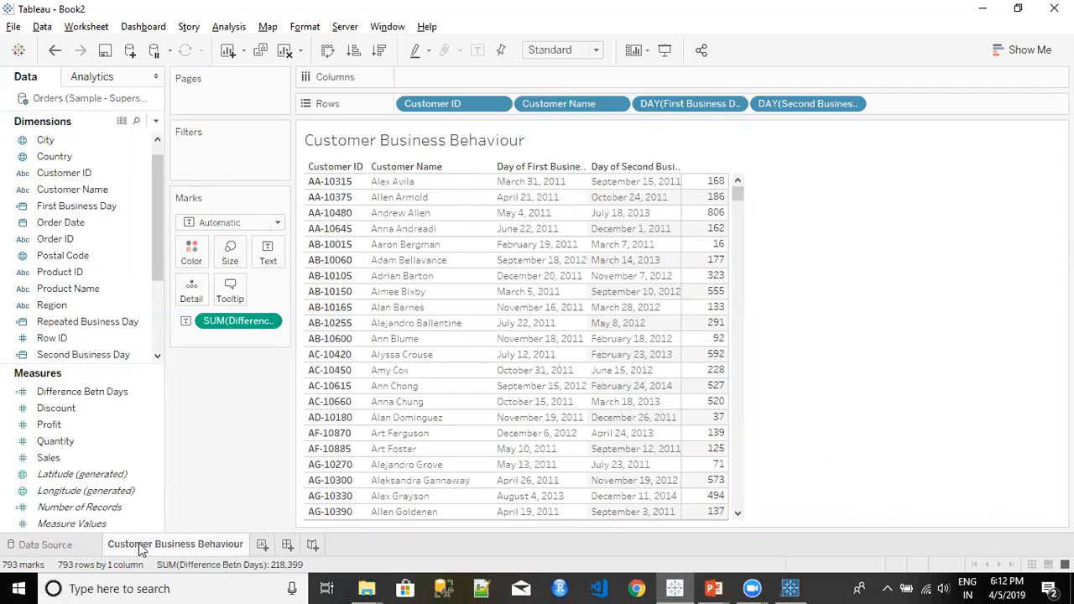